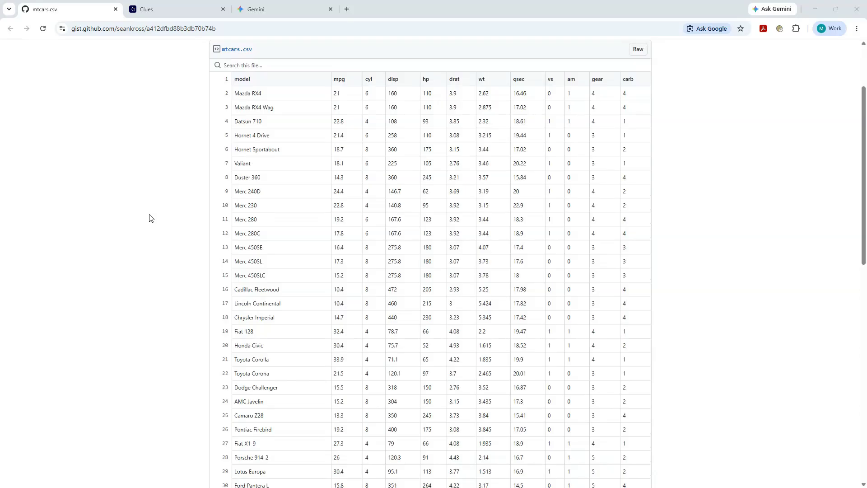
Read the commenter's explanation of the mtcars.csv column headers, including mpg and vs, and return to the data table.
scroll(150, 218, down, 8)
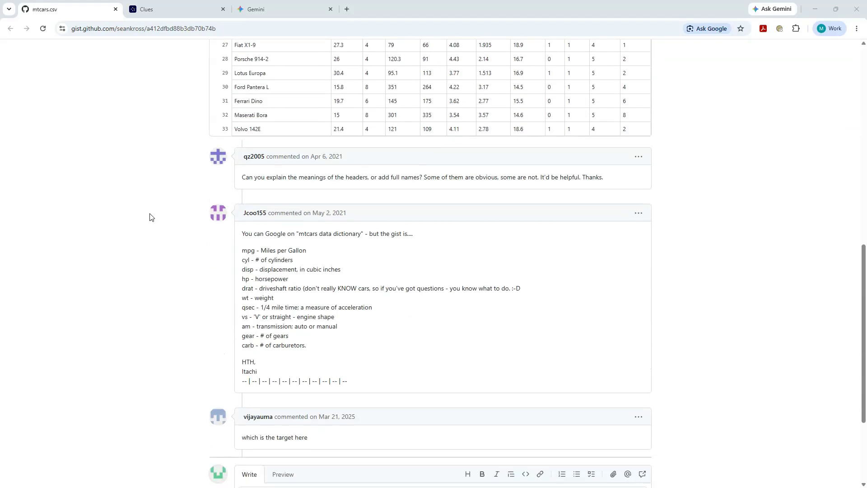
drag(242, 252, 311, 252)
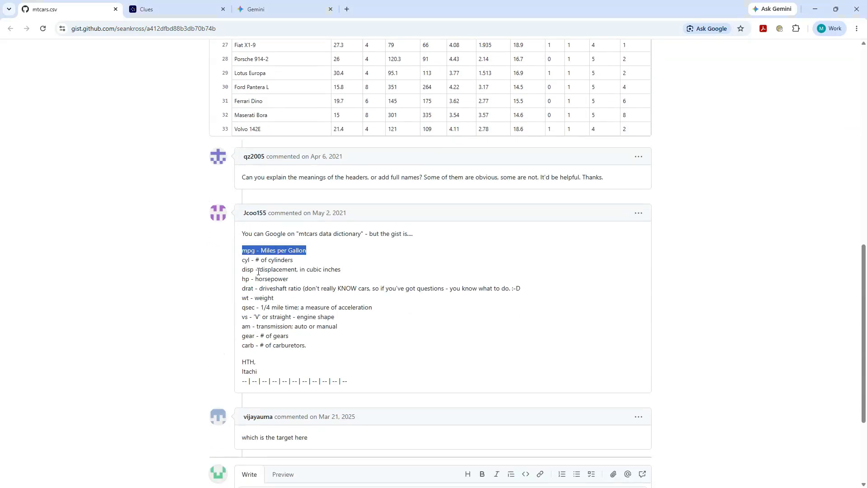
drag(241, 318, 353, 318)
scroll(369, 295, up, 9)
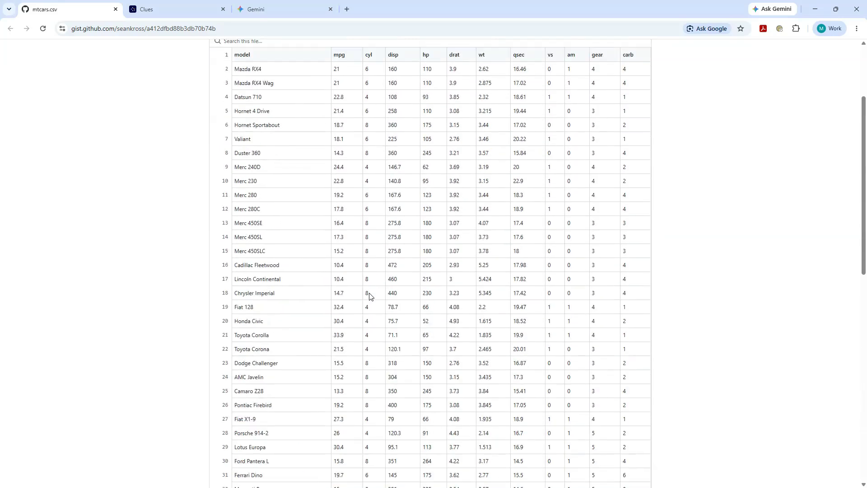
Switch to the Clues app and load the mtcars.csv file as its dataset.
click(145, 9)
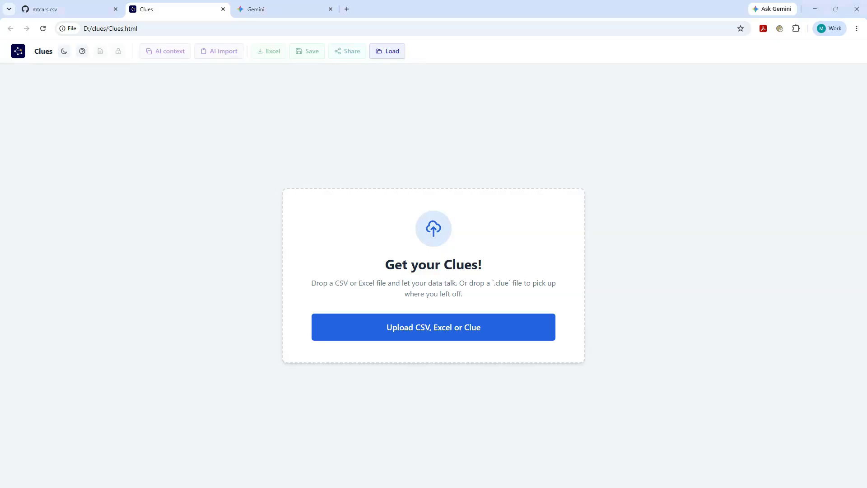
drag(864, 370, 473, 278)
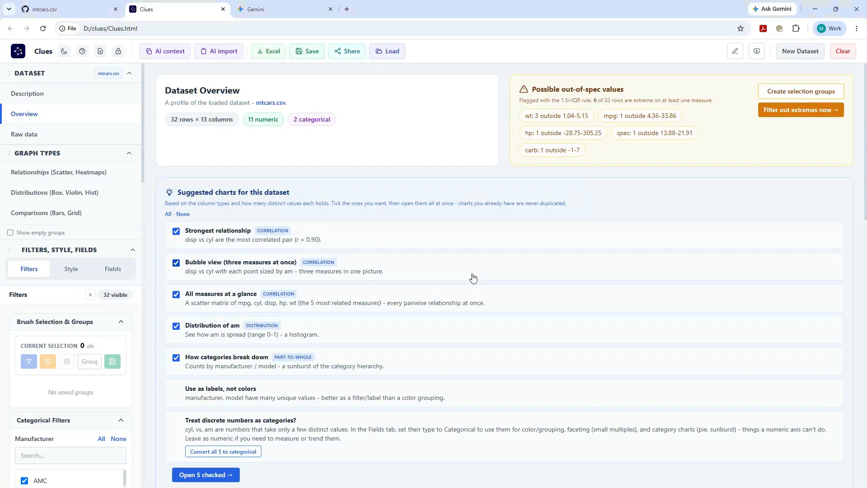
Examine the dataset overview: suggested charts, the advice on discrete numbers, column statistics and the row preview.
scroll(370, 293, down, 3)
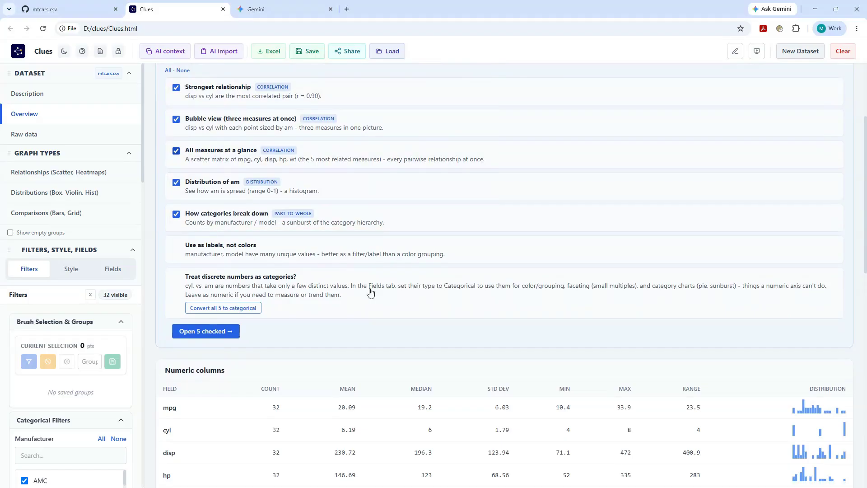
scroll(370, 293, down, 1)
drag(185, 249, 348, 253)
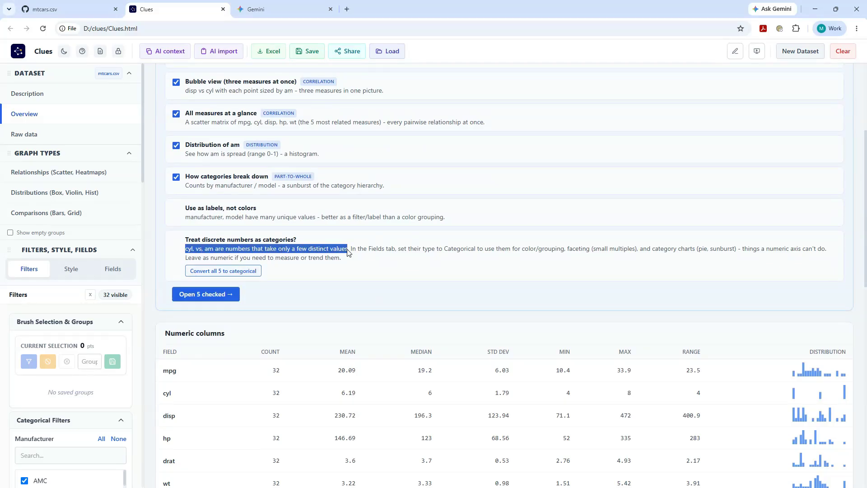
scroll(487, 385, down, 10)
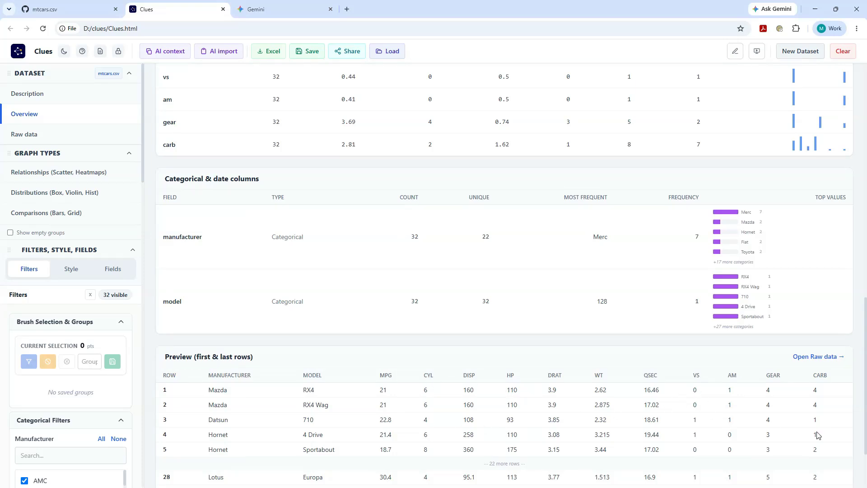
scroll(704, 326, up, 5)
scroll(704, 326, up, 4)
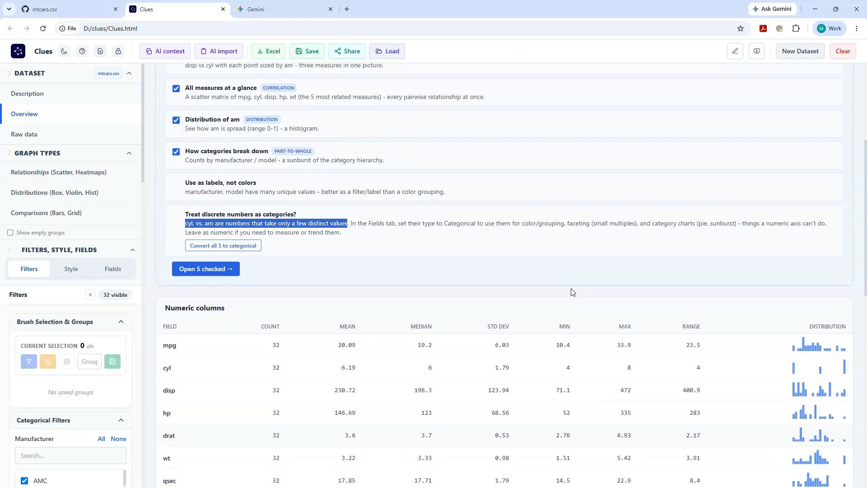
scroll(571, 291, up, 2)
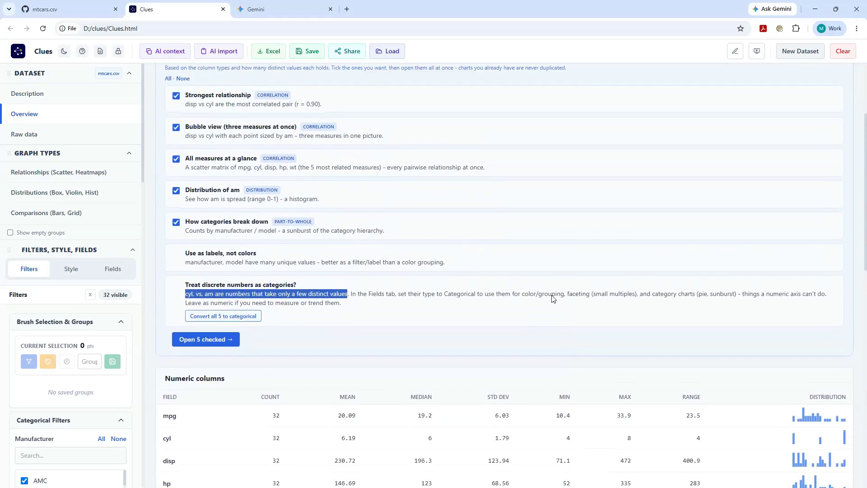
Convert all five discrete number fields to categorical and create the seven checked suggested charts.
click(245, 317)
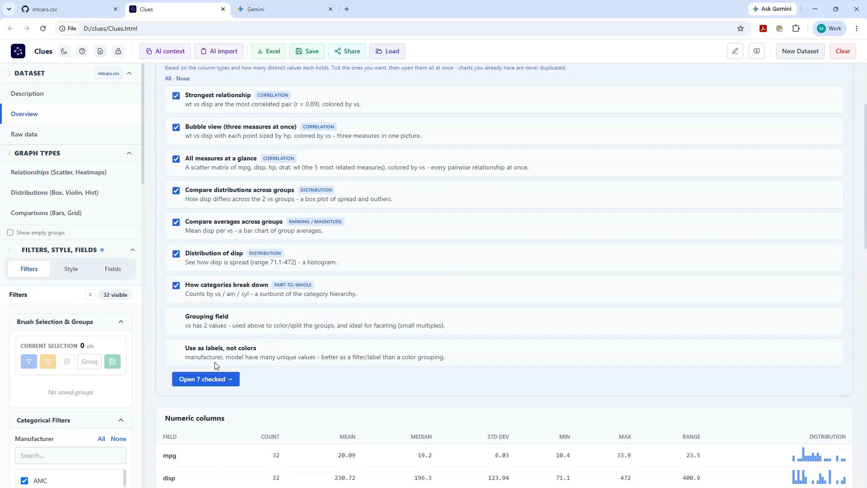
click(208, 380)
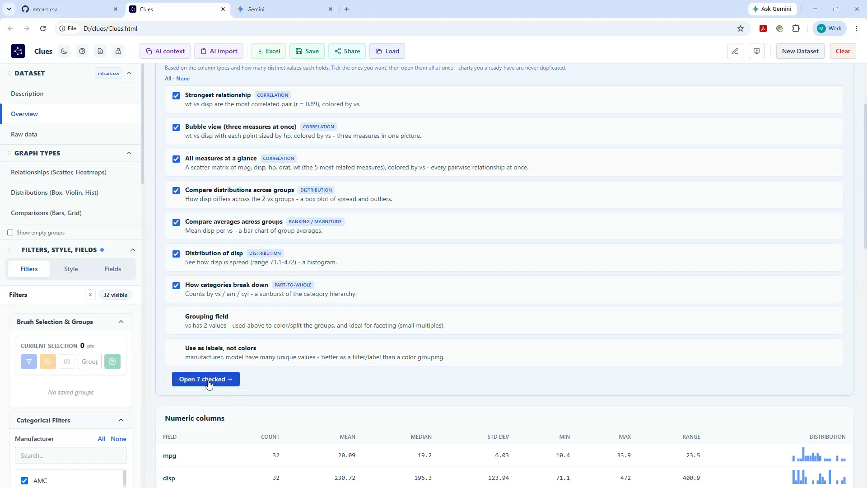
click(209, 383)
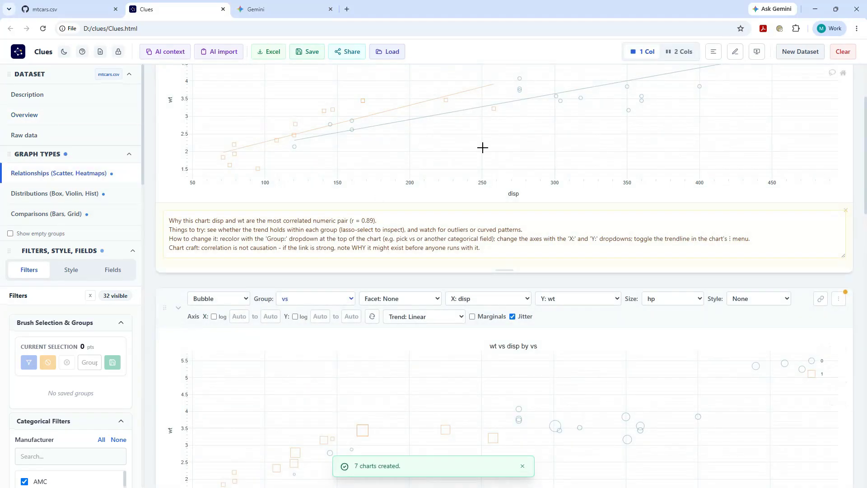
Examine the scatter matrix's note on evident relations and the Relationship Analysis table.
scroll(482, 149, up, 3)
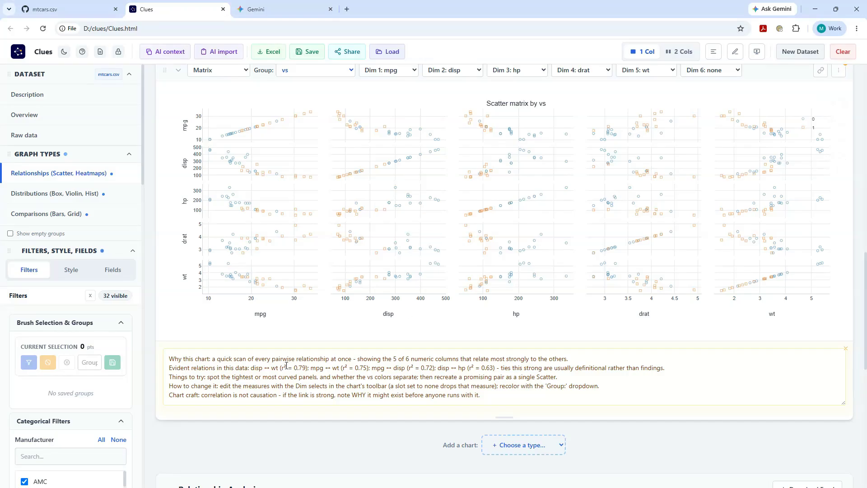
drag(275, 370, 310, 370)
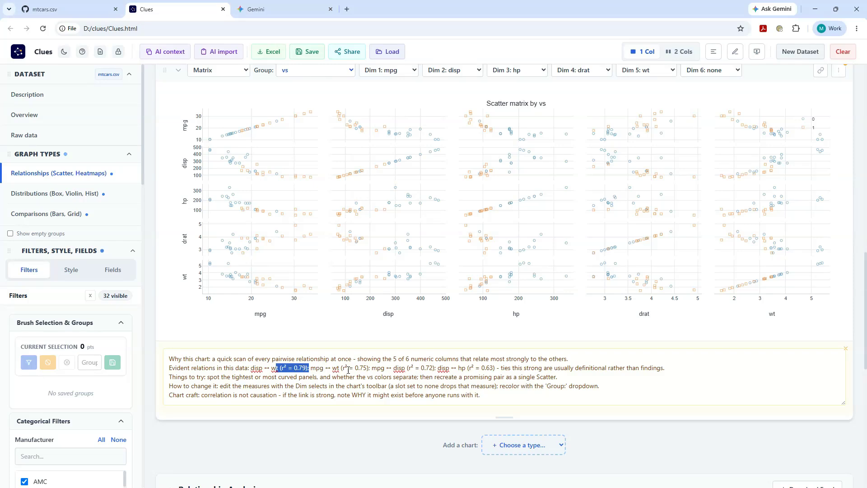
scroll(554, 372, down, 9)
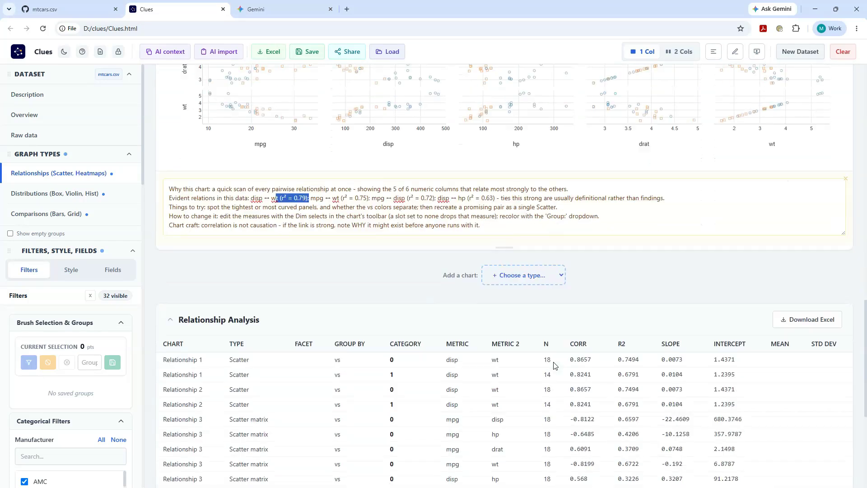
Remove the grouping from the scatter matrix and compare its R2 values in the Relationship Analysis table.
scroll(390, 397, up, 5)
scroll(396, 359, up, 7)
click(311, 185)
click(310, 199)
scroll(428, 285, down, 7)
scroll(428, 285, down, 2)
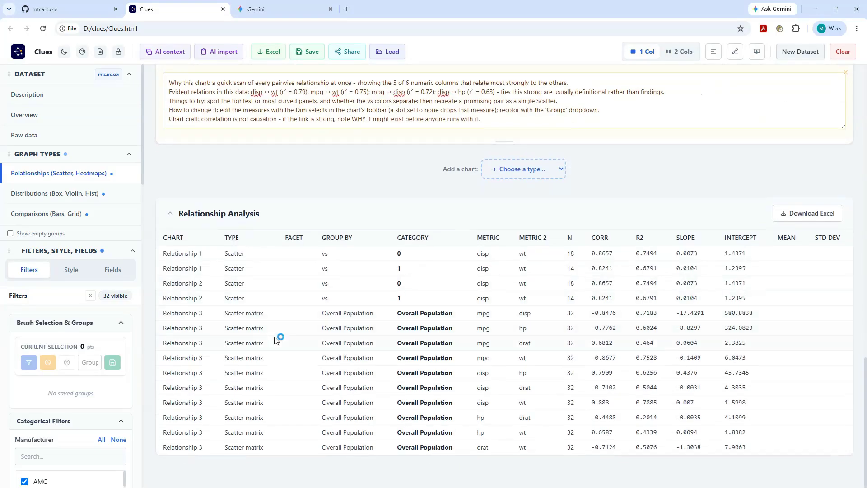
drag(636, 314, 659, 316)
scroll(576, 312, up, 8)
scroll(573, 312, down, 2)
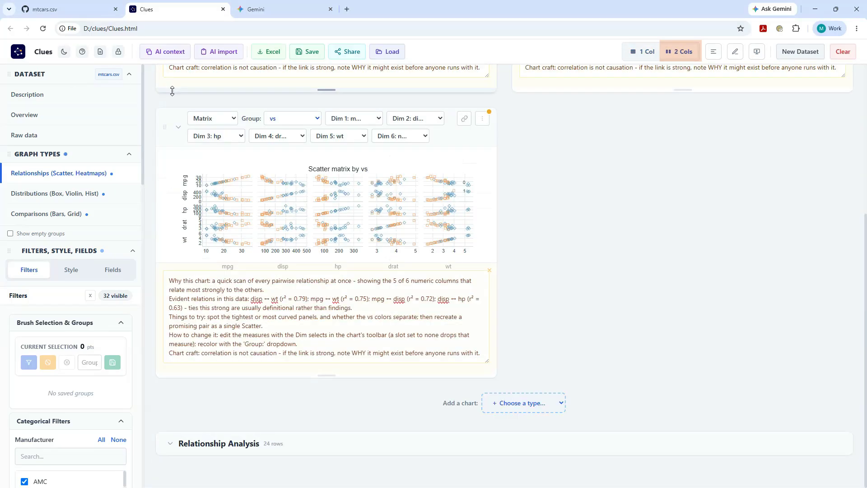
Arrange the charts in two columns and duplicate the wt vs disp scatter chart.
scroll(331, 197, up, 5)
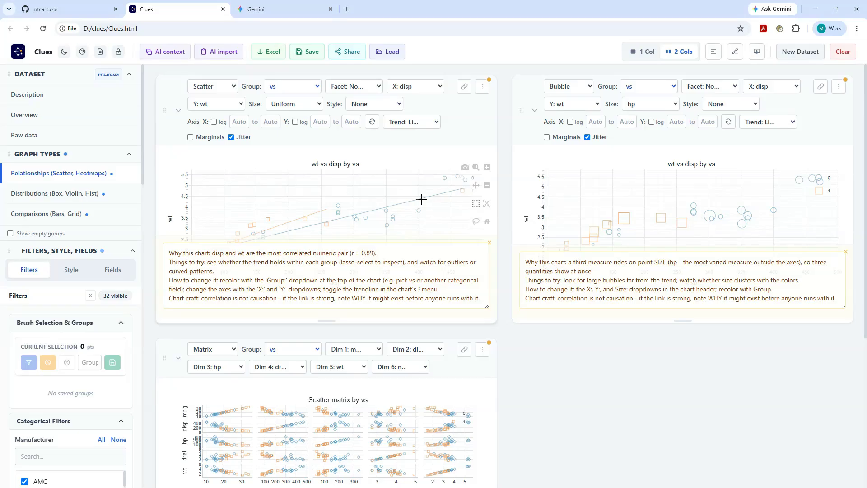
click(482, 87)
scroll(443, 155, down, 2)
click(438, 371)
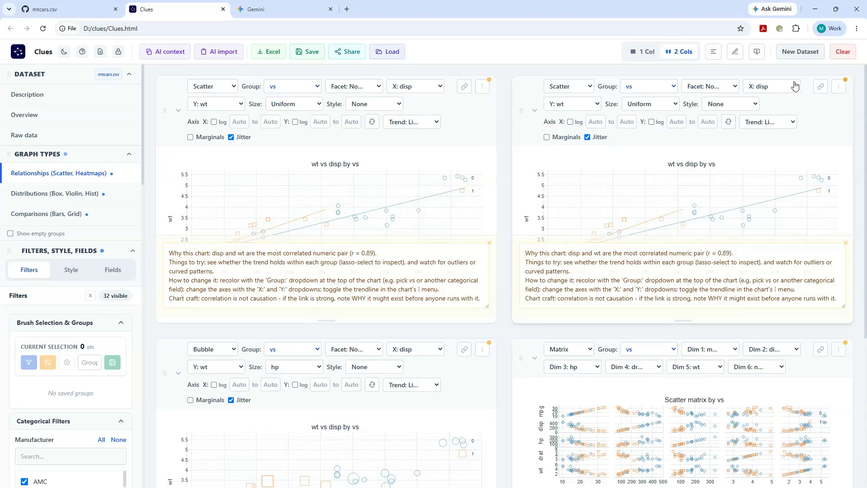
Set the duplicate scatter chart's Y axis to mpg and change its note to "Why this chart: disp and mpg are negatively correlated".
click(605, 103)
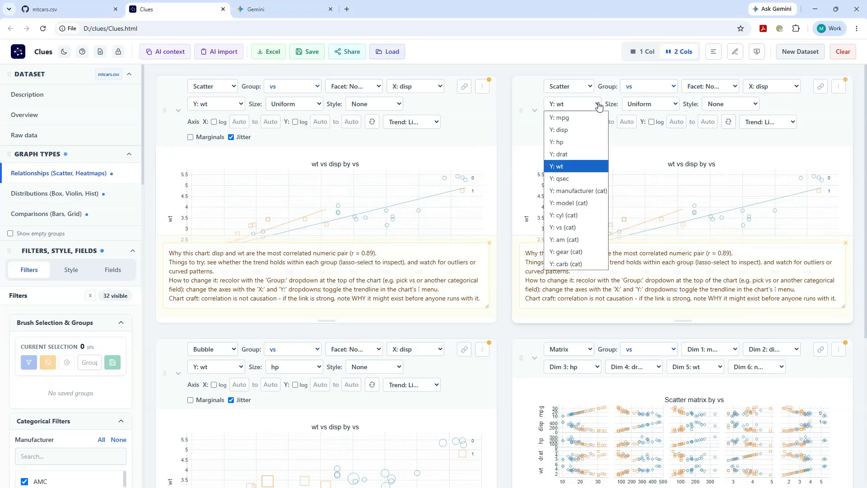
click(578, 118)
drag(569, 256, 841, 300)
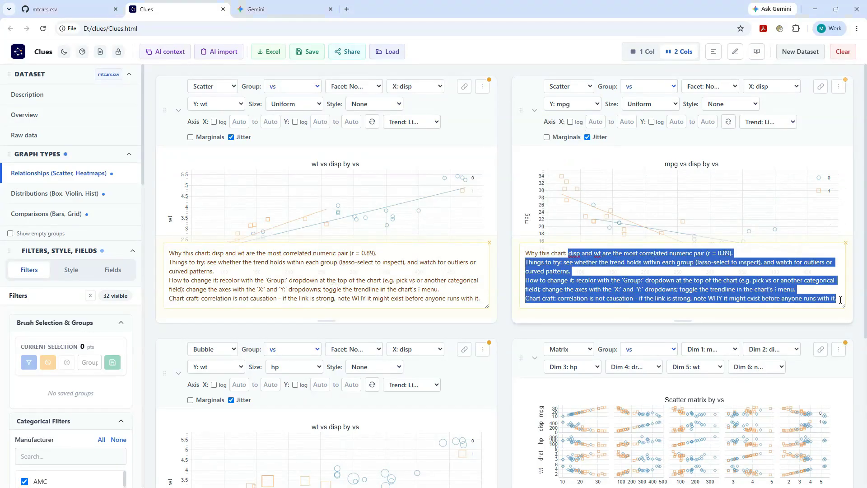
text(disp and mpg are negatively correlated)
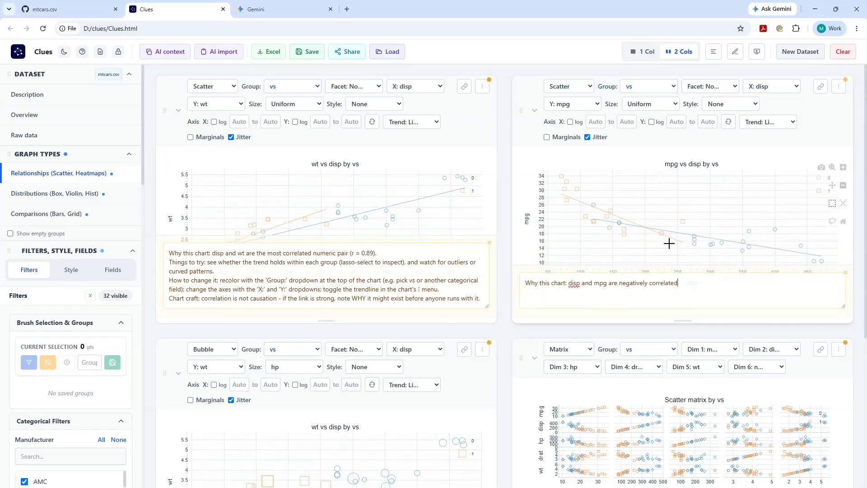
Collapse the filters, style and fields section and look through the distribution and comparison charts.
scroll(857, 166, down, 3)
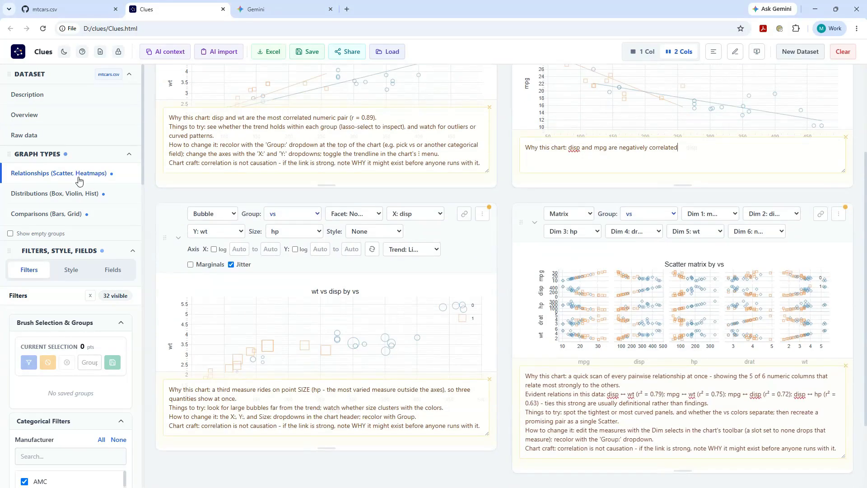
click(84, 255)
scroll(750, 249, down, 10)
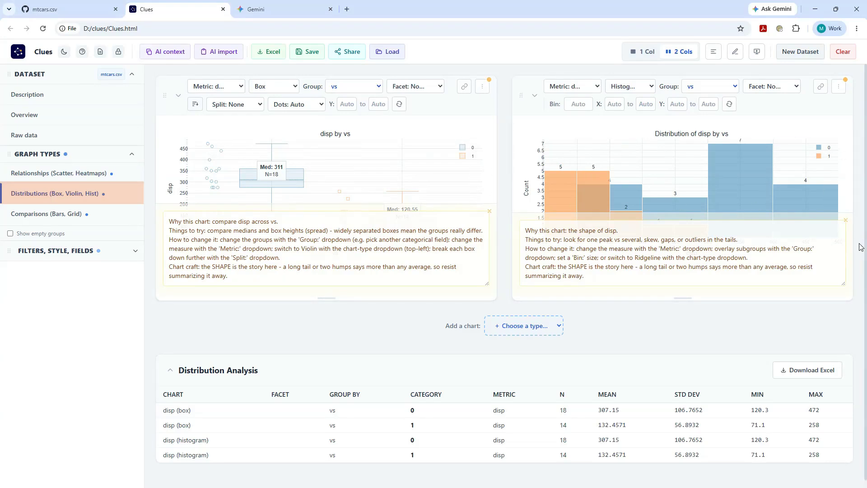
scroll(861, 248, down, 5)
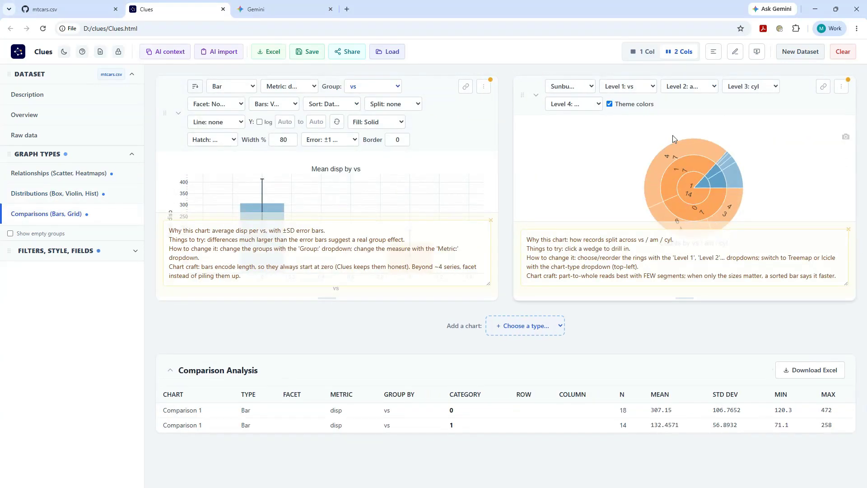
Set the sunburst chart's Level 1 to manufacturer, Level 2 to model and Level 4 to gear.
click(628, 86)
click(628, 112)
click(689, 86)
click(691, 123)
click(573, 104)
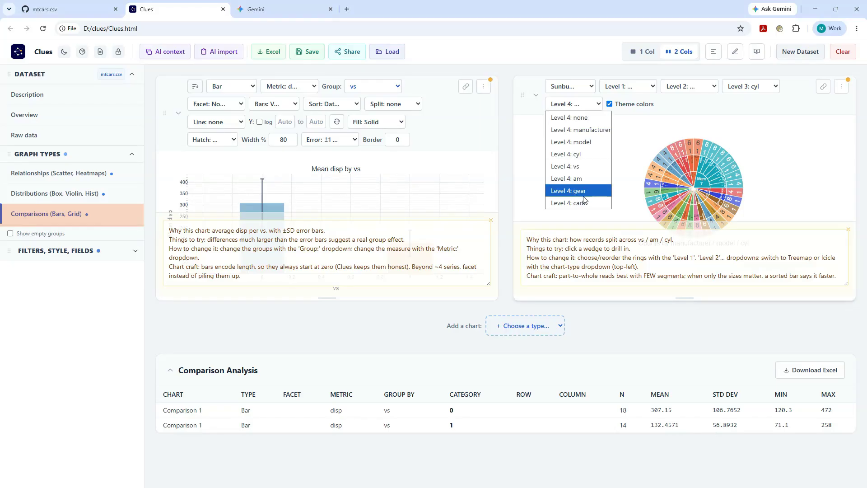
click(583, 196)
Return the charts to a one-column layout and open the Relationships charts as a presentation.
click(645, 51)
scroll(550, 274, down, 3)
click(550, 274)
scroll(766, 246, up, 10)
scroll(766, 246, up, 10)
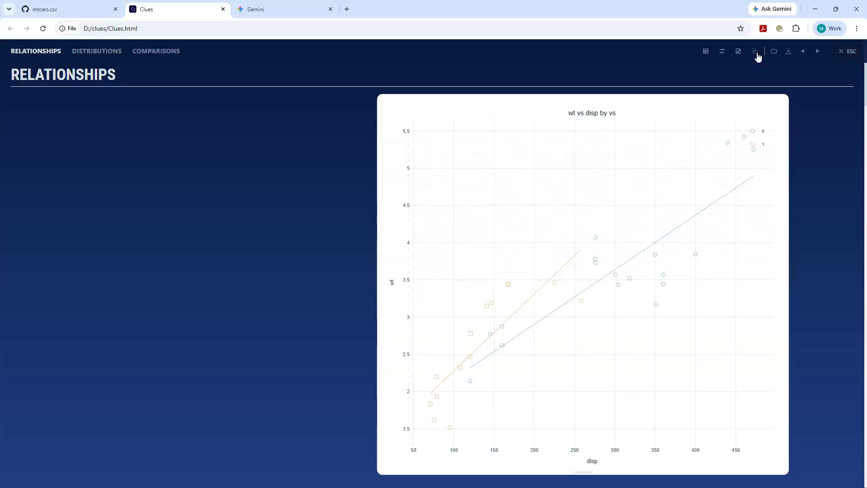
click(757, 52)
Look through the relationship charts in the presentation, from the first scatter chart down to the scatter matrix.
scroll(706, 208, down, 1)
scroll(706, 216, down, 4)
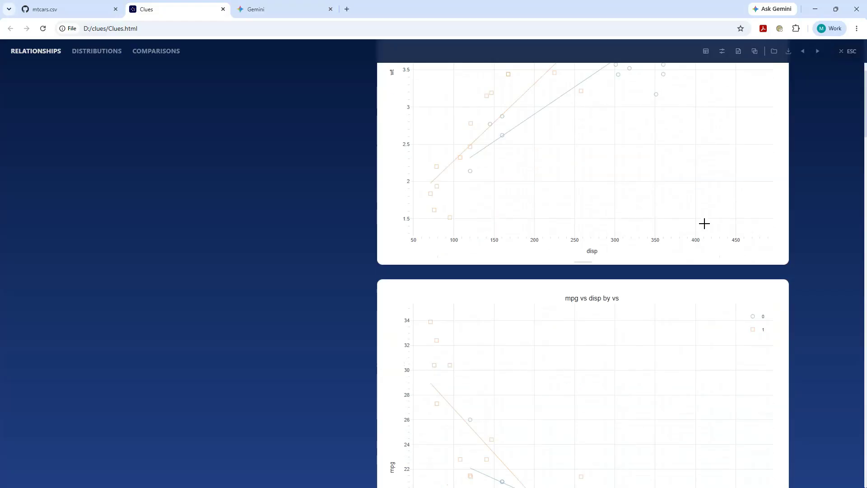
scroll(706, 235, down, 2)
scroll(707, 235, down, 2)
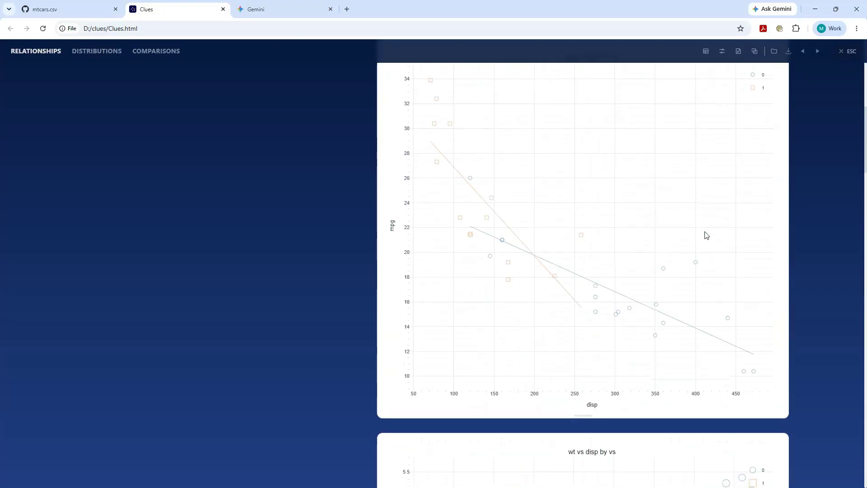
scroll(705, 233, down, 4)
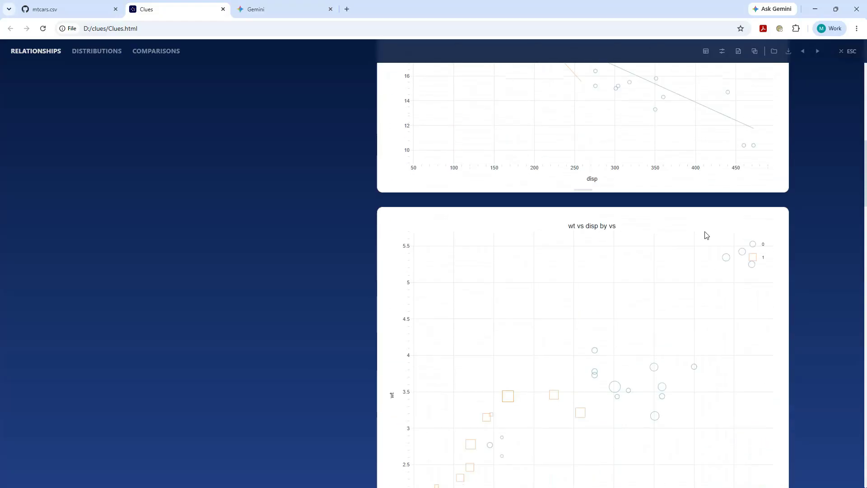
scroll(705, 232, down, 2)
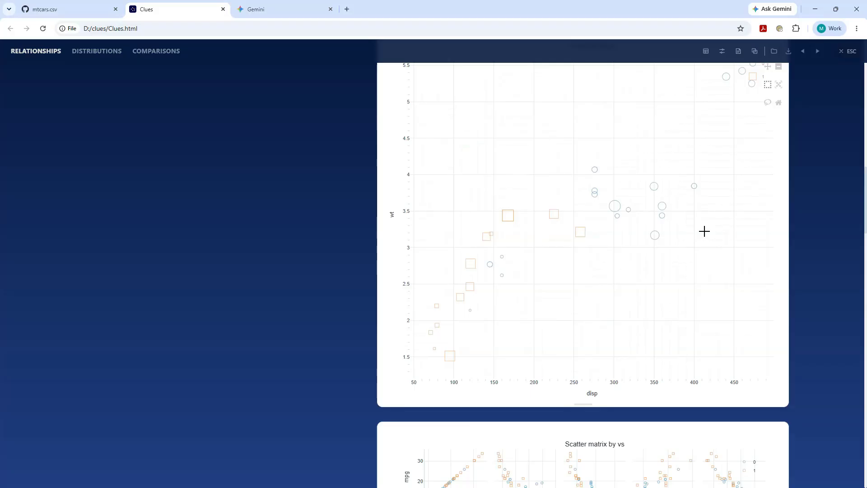
Exit the presentation and show a presentation note for the first wt vs disp scatter chart in the presentation editing view.
click(849, 51)
click(736, 51)
scroll(652, 237, up, 4)
scroll(652, 235, up, 15)
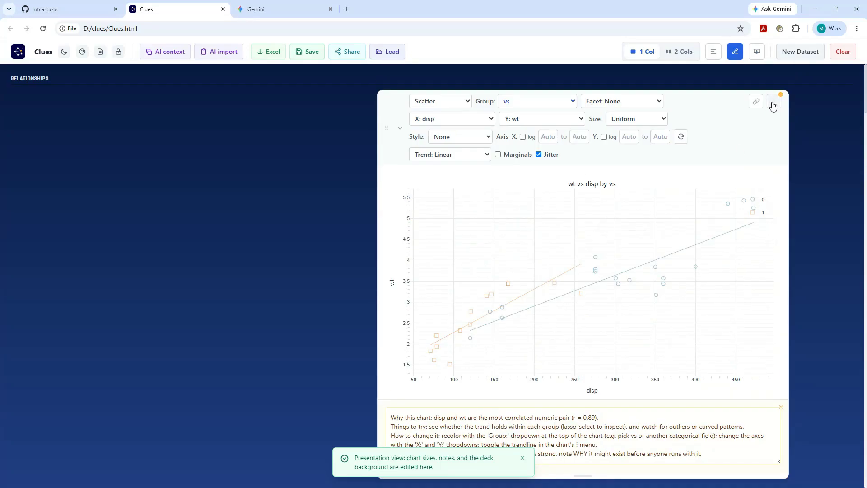
click(773, 104)
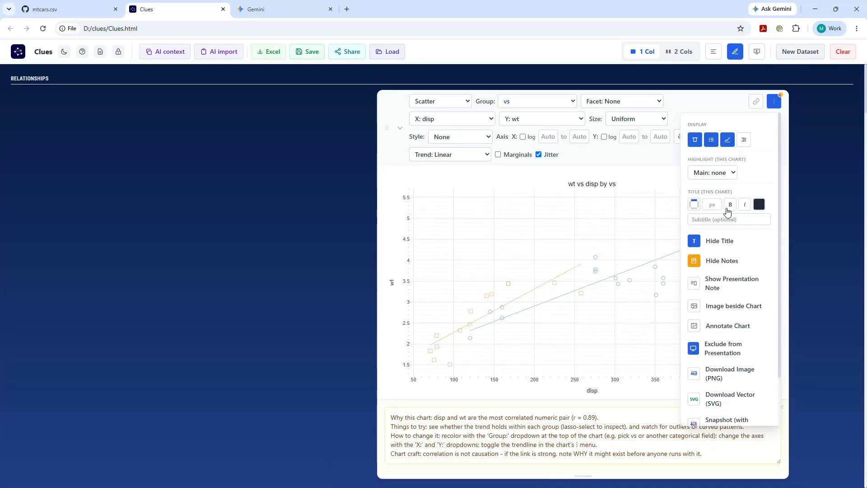
click(728, 283)
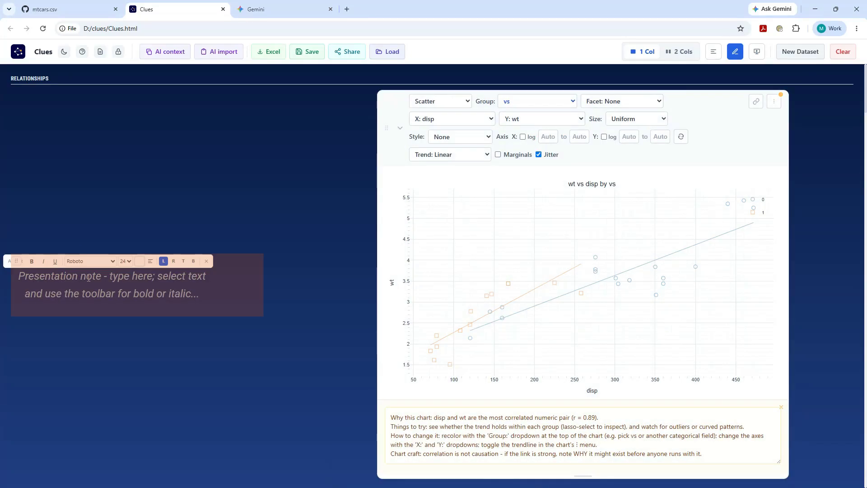
click(736, 55)
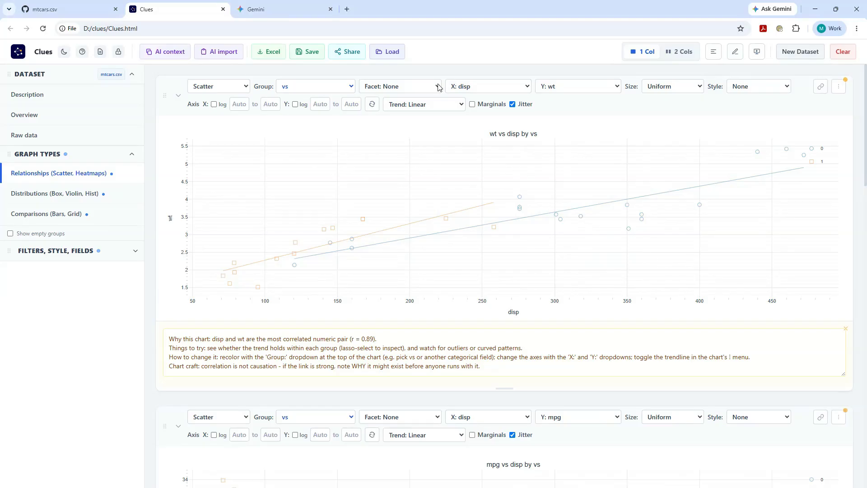
Save a contact sheet PNG of the presentation charts and copy the Restyle charts AI context to the clipboard.
click(170, 58)
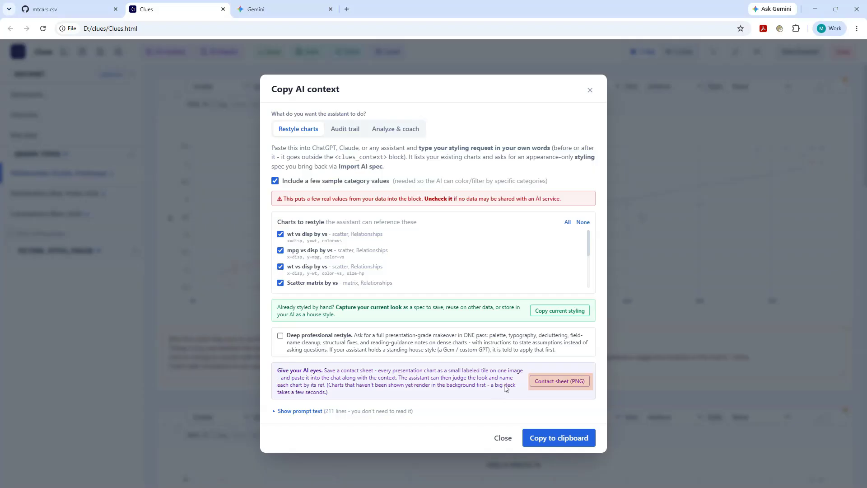
click(544, 388)
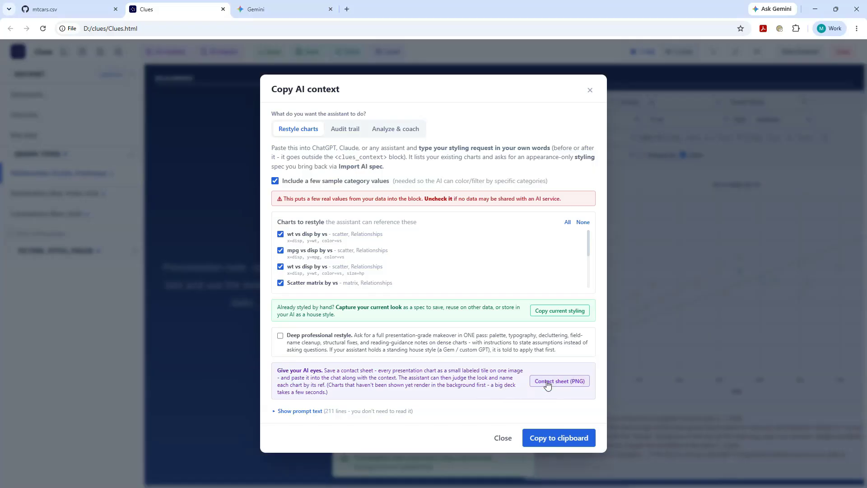
click(137, 118)
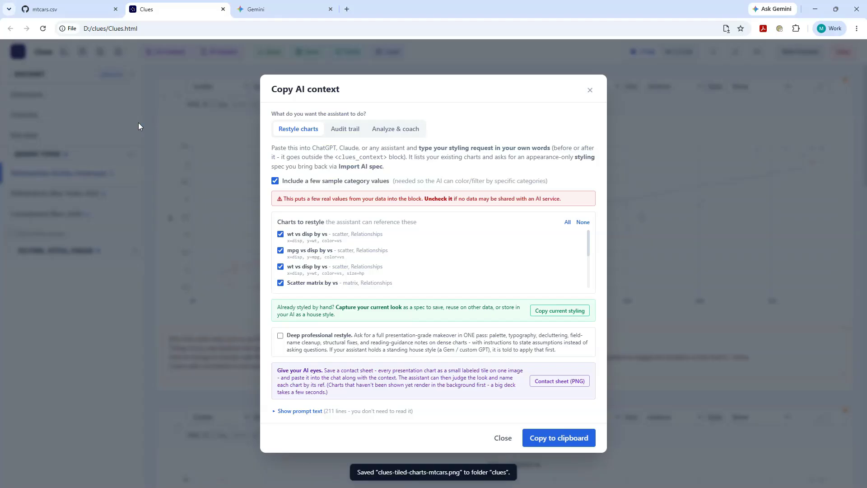
click(561, 439)
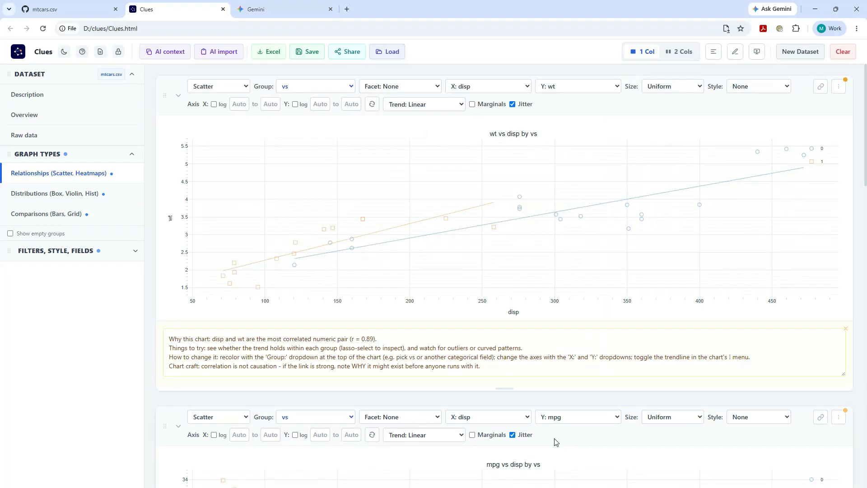
In Gemini, add the copied context to "Restyle for a presentation to an advanced class of mechanical engineers audience" and attach the contact sheet image.
click(328, 4)
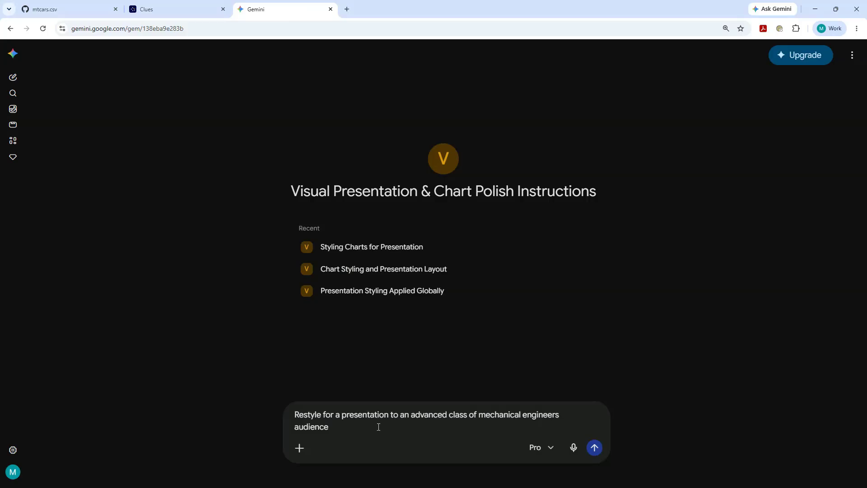
key(ctrl+v)
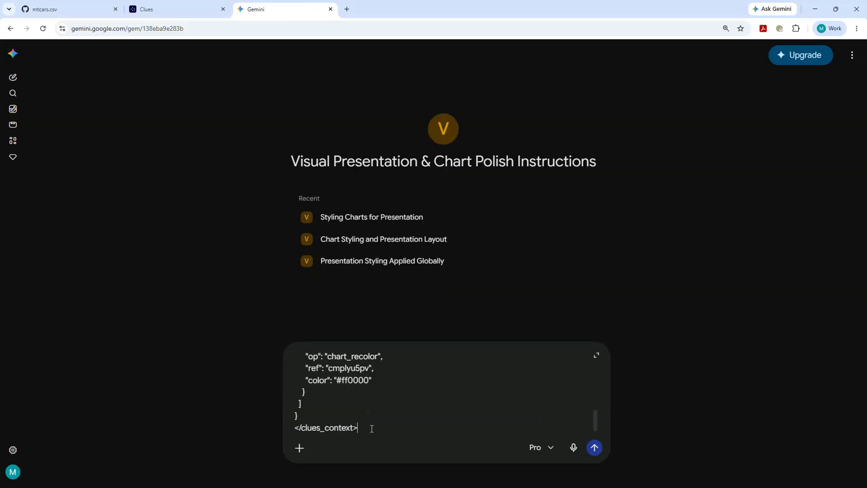
click(300, 447)
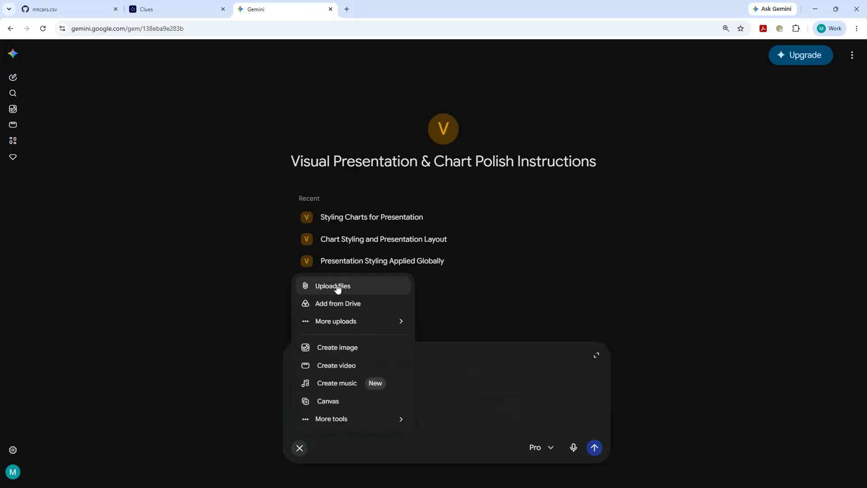
click(337, 285)
click(644, 421)
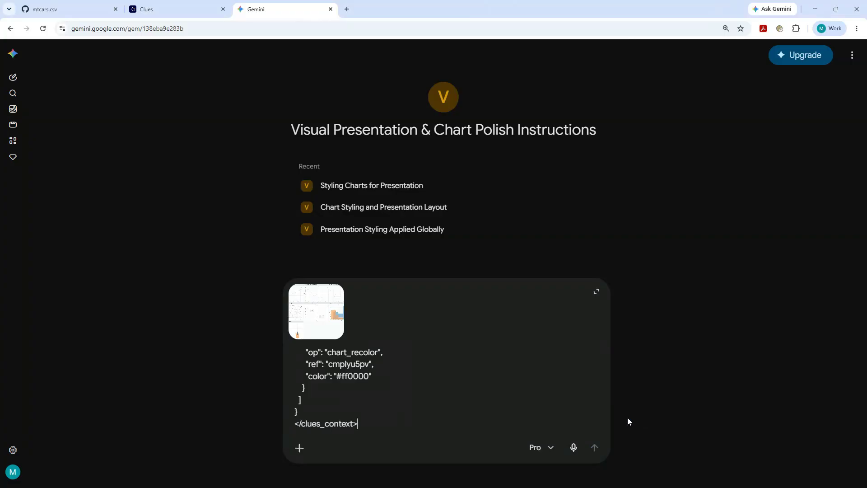
Check the attached contact sheet in the image preview and submit the restyling request.
click(311, 327)
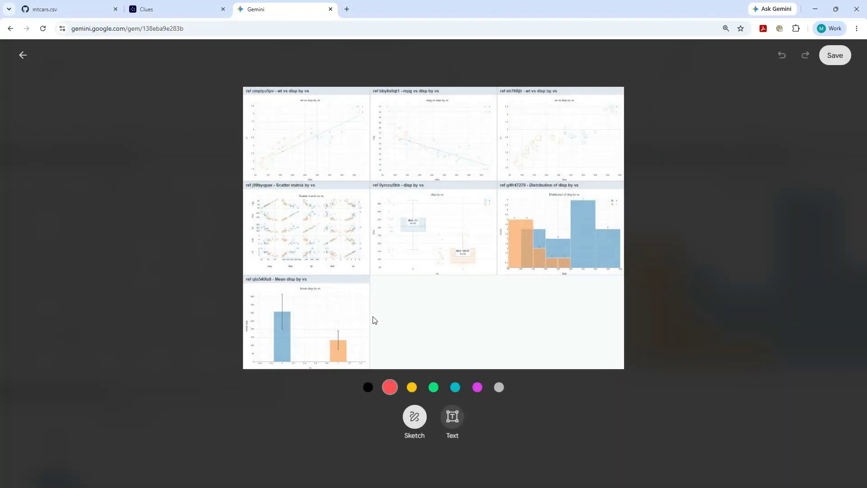
click(23, 55)
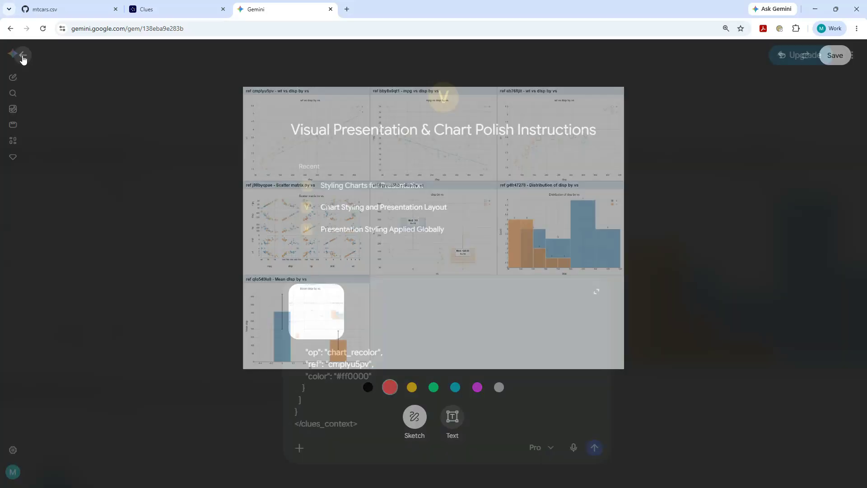
click(594, 447)
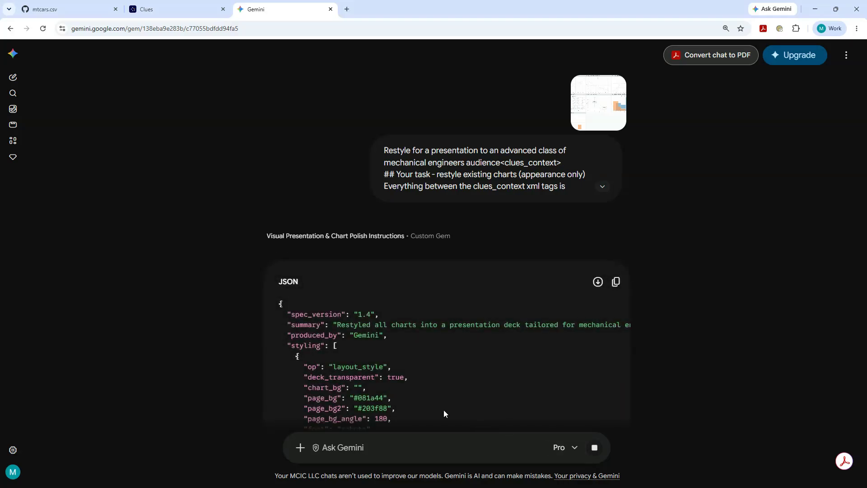
Review the generated JSON styling spec down to its end and copy Gemini's response.
scroll(389, 368, down, 5)
scroll(386, 363, up, 4)
scroll(373, 320, down, 5)
scroll(372, 316, down, 15)
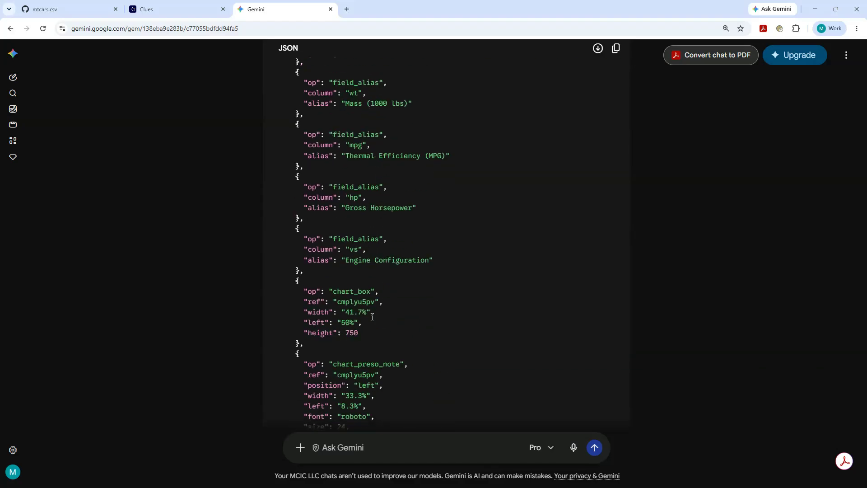
scroll(370, 316, down, 10)
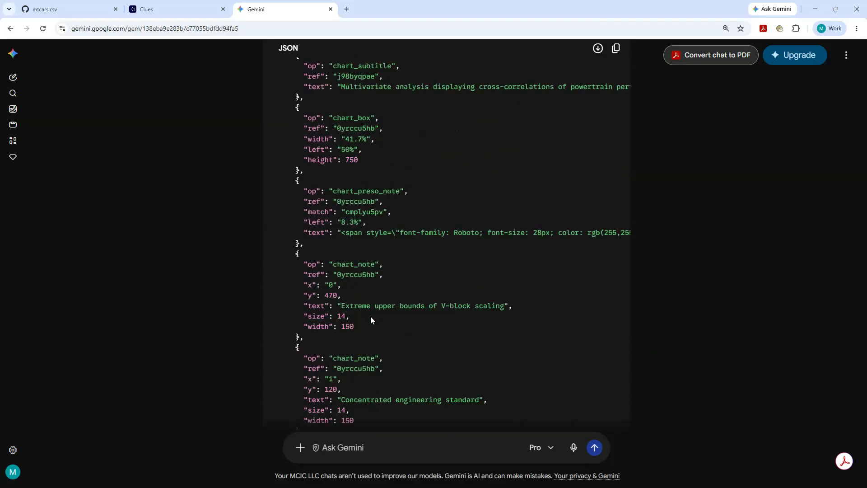
scroll(370, 316, down, 8)
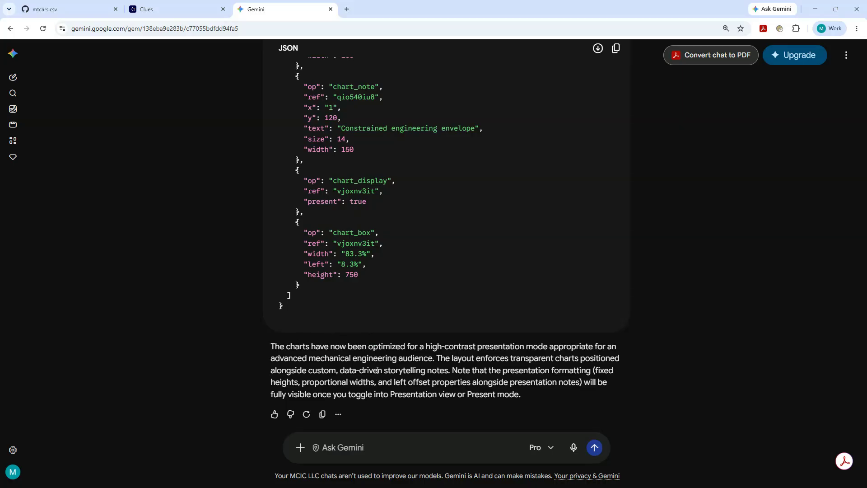
click(322, 415)
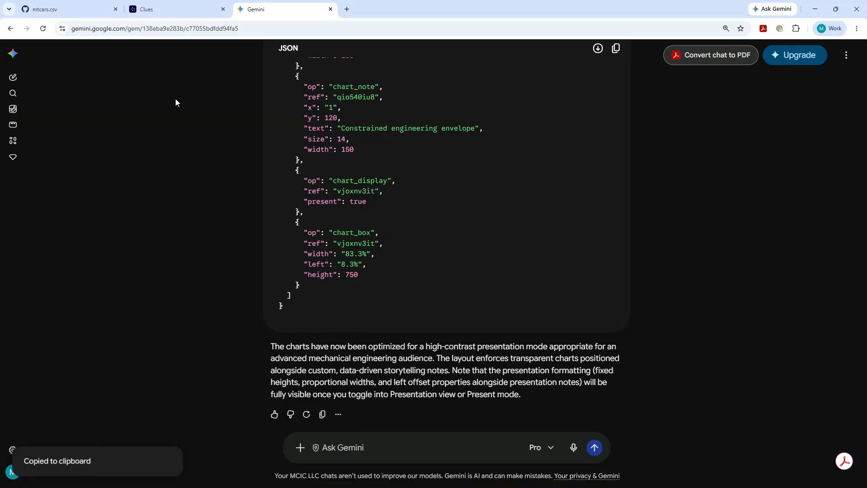
Switch back to Clues and import the AI spec from the clipboard, allowing clipboard access and dismissing the analysis plan.
click(168, 10)
click(210, 52)
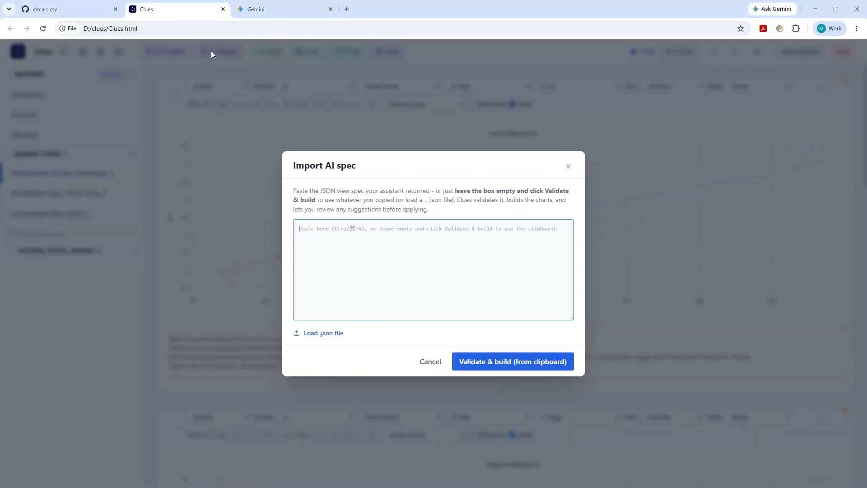
click(476, 366)
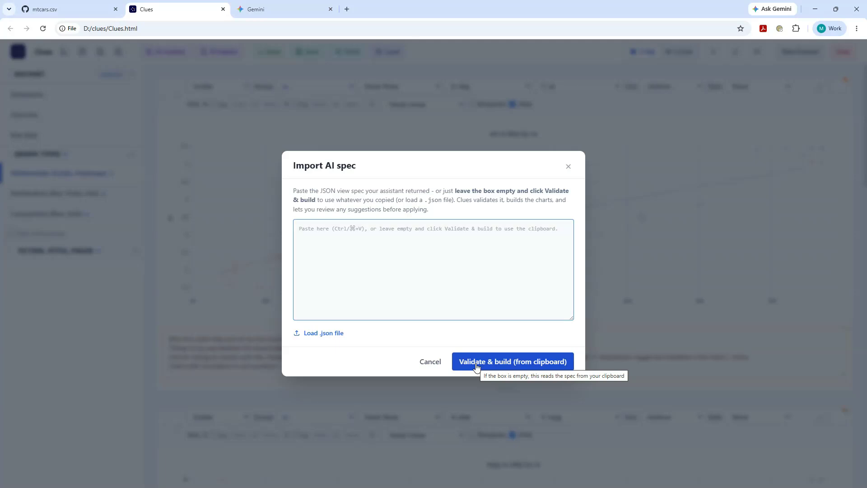
click(476, 366)
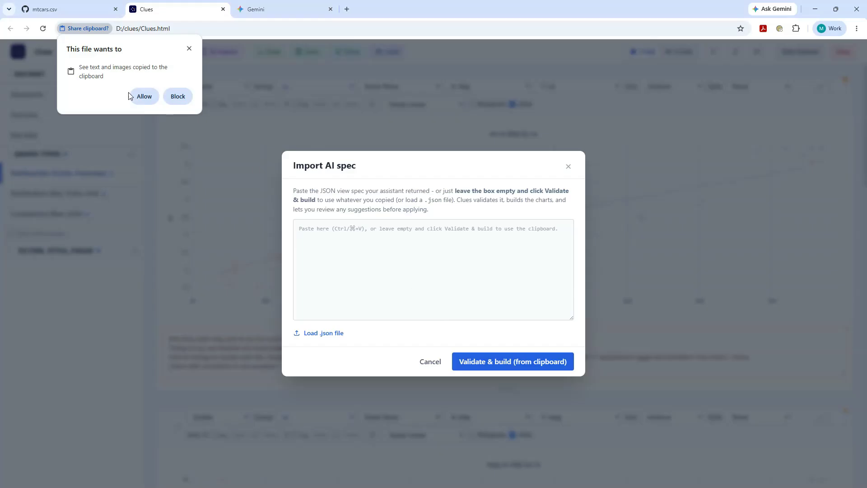
click(141, 96)
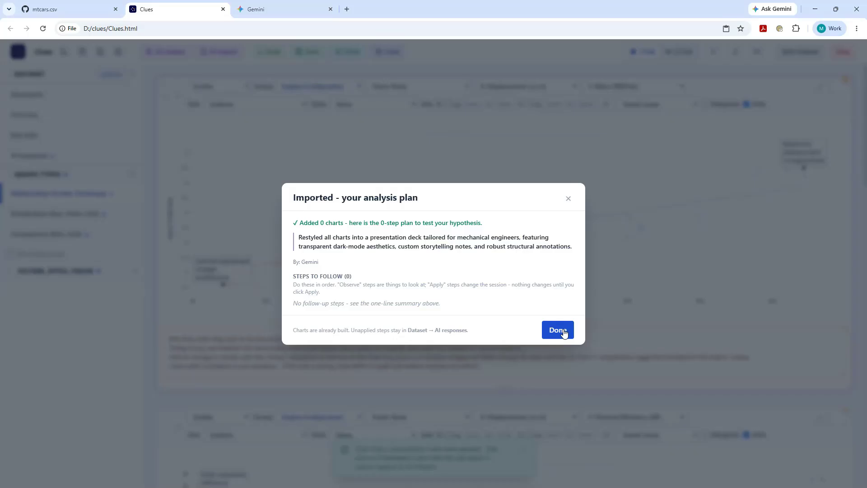
click(563, 332)
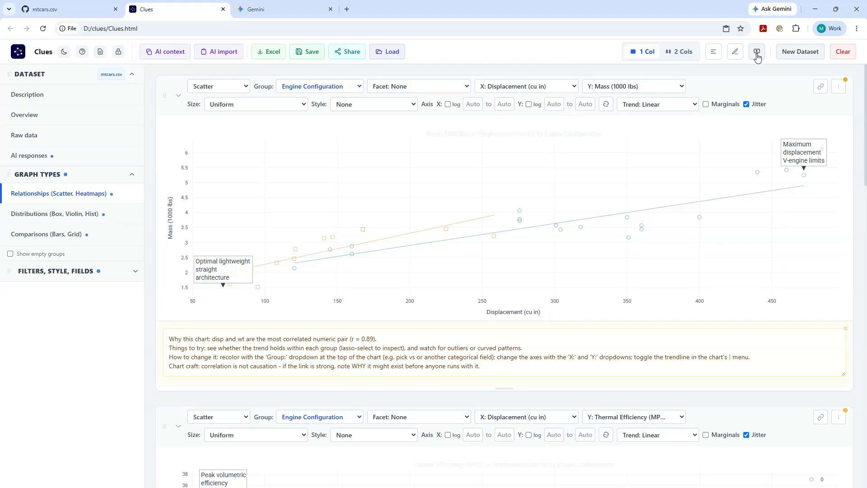
Present the charts and move the first scatter chart's legend to its upper left and its "Maximum displacement V-engine limits" annotation off the data points.
click(757, 54)
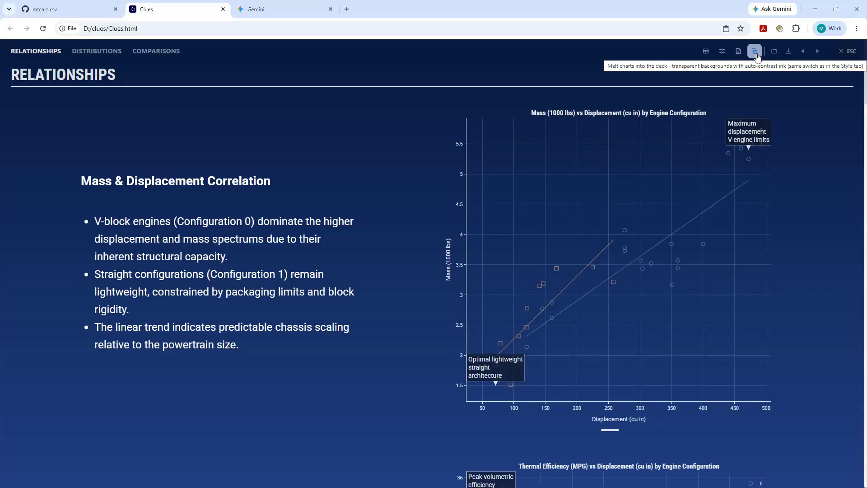
mouse_move(743, 135)
mouse_down()
mouse_move(719, 159)
mouse_move(737, 143)
mouse_move(493, 149)
mouse_up()
drag(728, 160, 733, 139)
drag(658, 147, 649, 162)
Increase the height of the scatter charts above the scatter matrix.
drag(610, 431, 611, 474)
scroll(798, 71, down, 1)
scroll(826, 56, down, 9)
drag(617, 405, 616, 460)
scroll(750, 136, down, 9)
scroll(759, 113, down, 9)
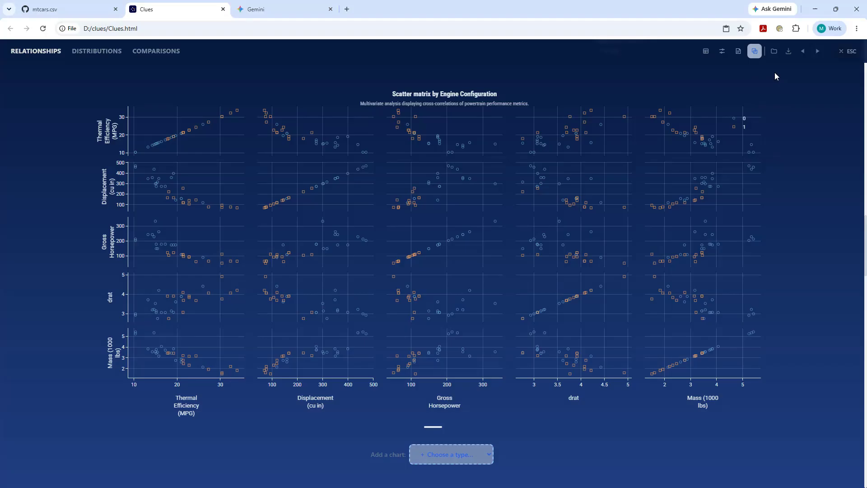
Show the chart controls in the presentation and exclude the scatter matrix from it.
click(722, 51)
click(770, 80)
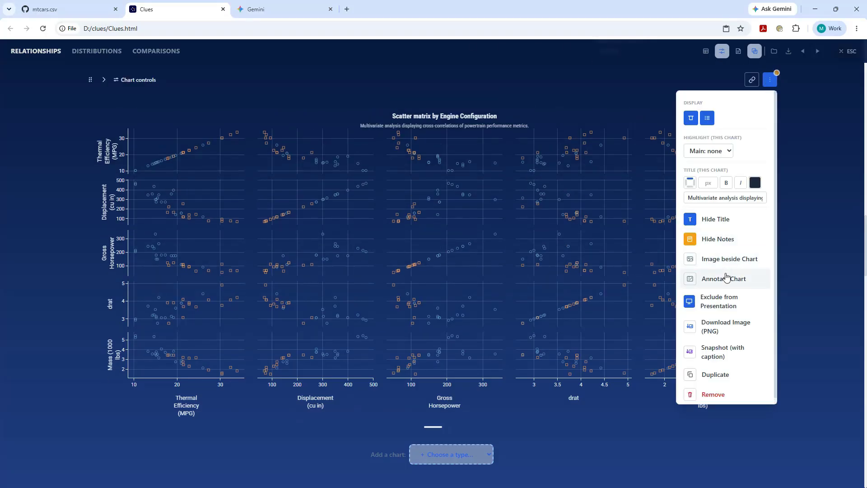
click(722, 303)
Advance to the comparison charts and make the Mean Displacement by Engine Configuration bar chart taller.
click(817, 53)
drag(611, 405, 612, 476)
click(815, 52)
click(815, 52)
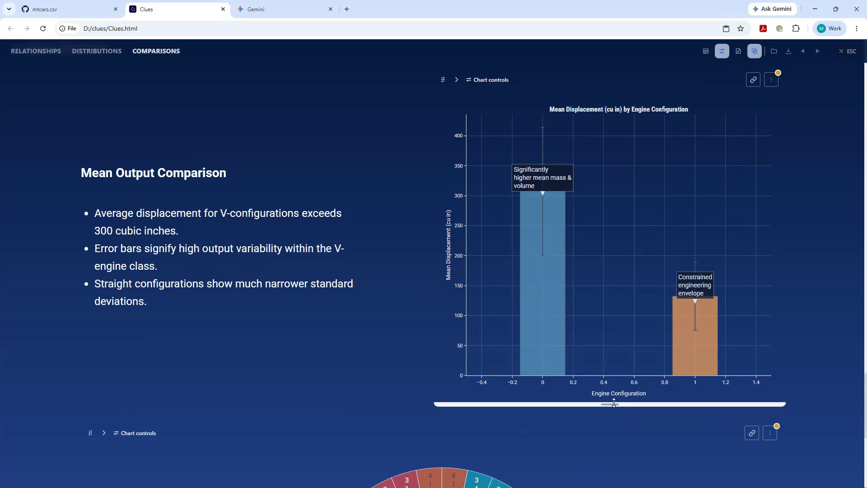
Exclude the manufacturer / model / cyl / gear sunburst chart from the presentation.
click(818, 52)
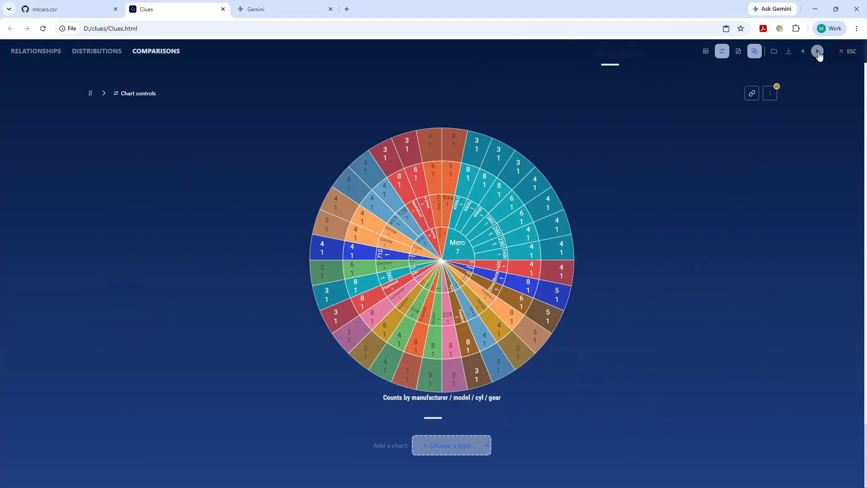
click(770, 94)
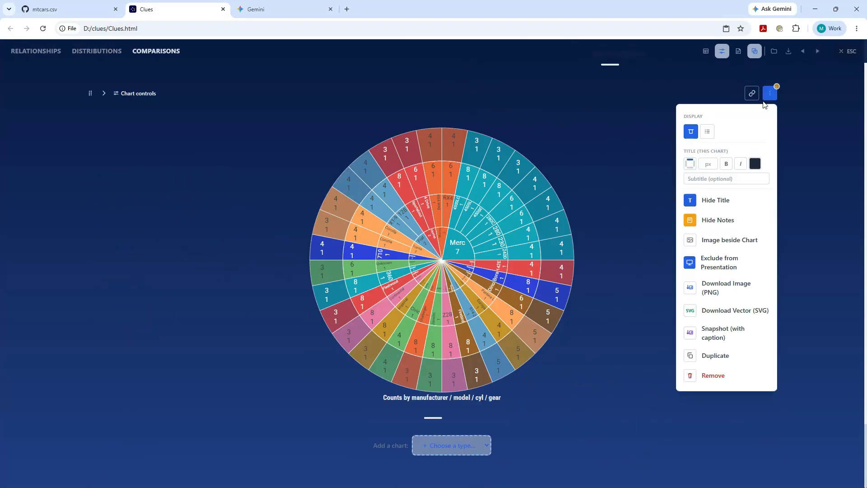
click(715, 267)
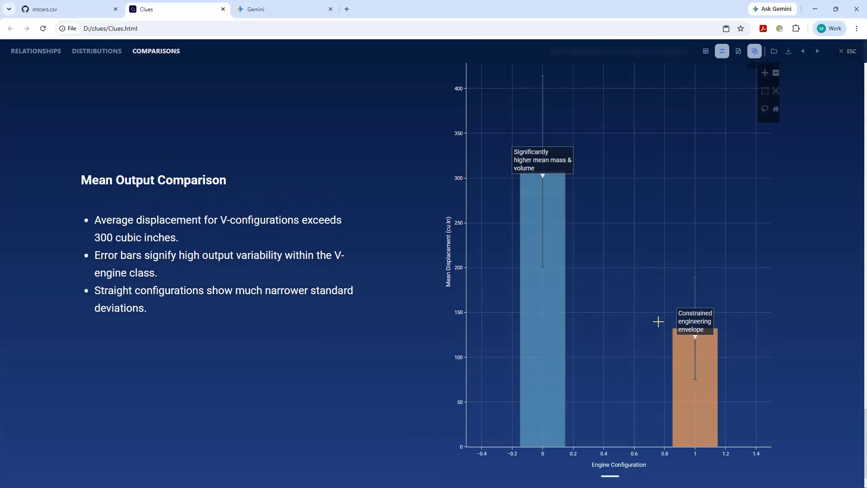
Move the Mass & Displacement Correlation note up and left on the Relationships page and widen its scatter chart toward the note.
click(51, 56)
click(107, 232)
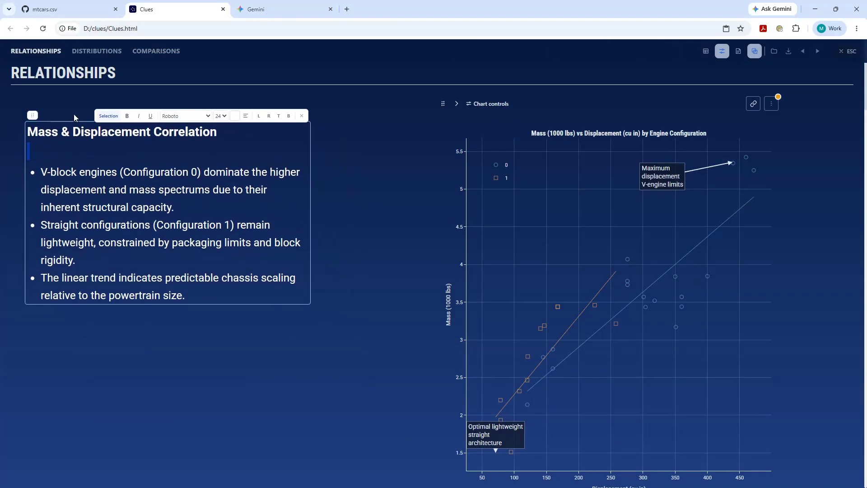
drag(30, 92, 35, 101)
click(391, 254)
Move the Efficiency Decay at Scale and Power Density Overlay notes further left and widen the Thermal Efficiency chart toward its note.
scroll(350, 271, down, 5)
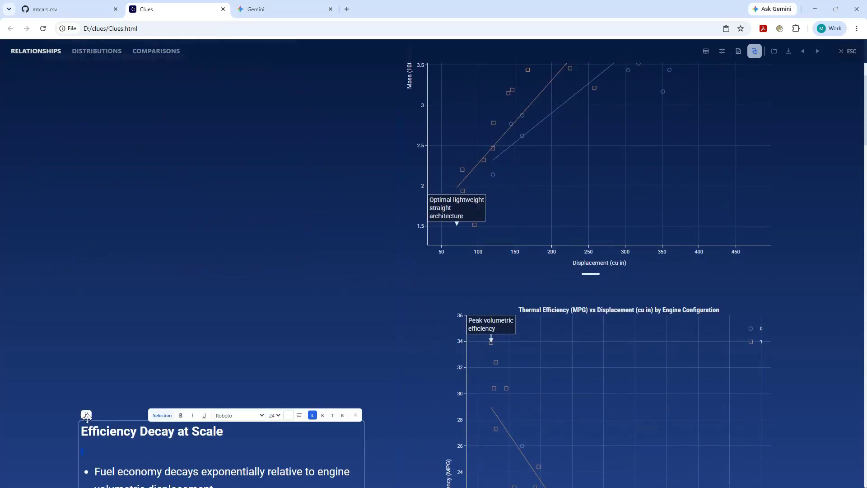
scroll(404, 399, down, 10)
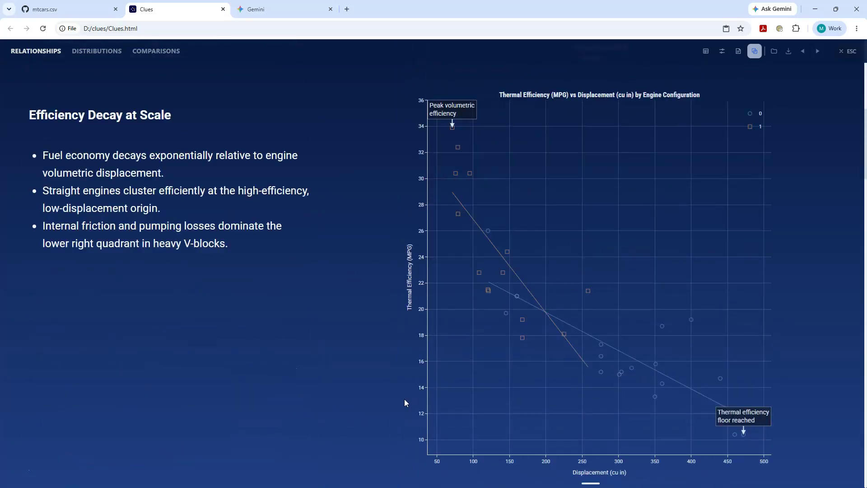
drag(40, 287, 33, 280)
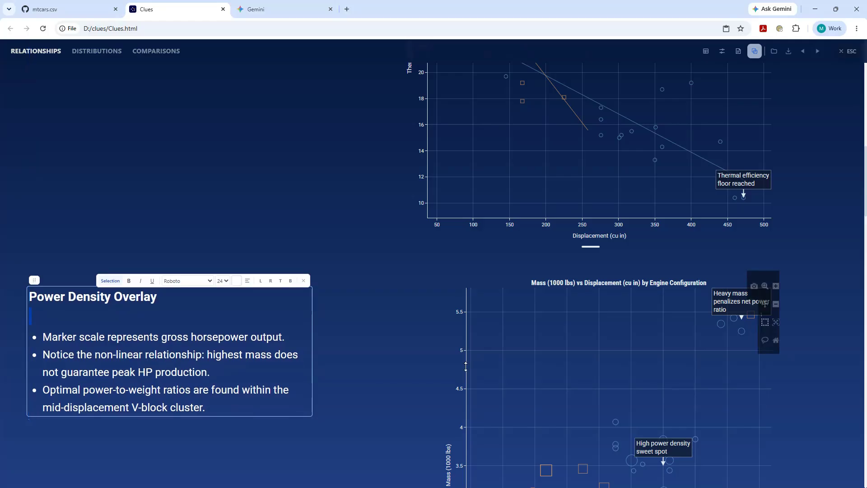
Move the Displacement Variances note left on the Distributions page and move the Volume Distribution note up beside its histogram.
scroll(392, 376, down, 5)
scroll(392, 376, down, 8)
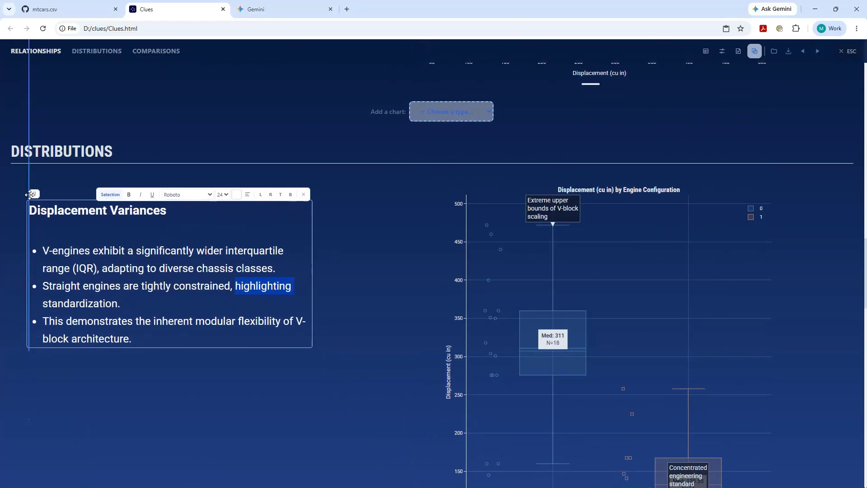
scroll(396, 296, up, 4)
scroll(393, 302, down, 15)
drag(241, 313, 245, 313)
drag(86, 222, 85, 121)
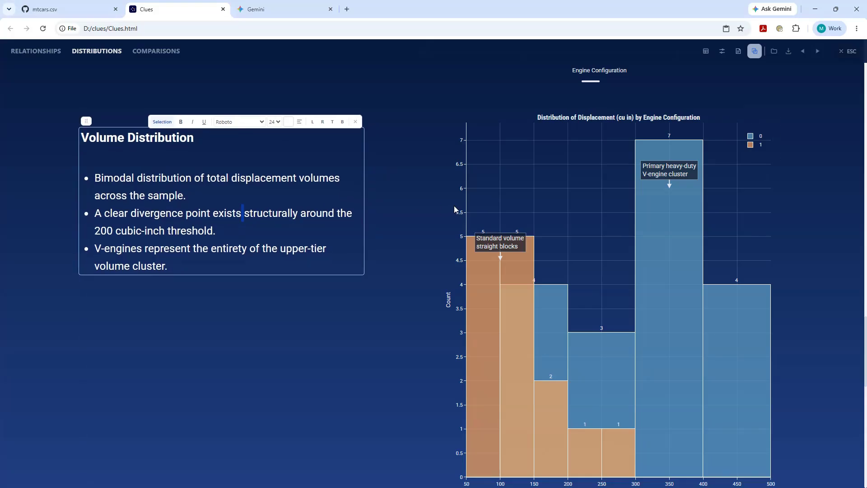
Move the Volume Distribution and Mean Output Comparison notes left so they line up with the other notes.
scroll(292, 345, down, 9)
scroll(291, 345, down, 3)
double_click(218, 296)
drag(86, 204, 34, 68)
scroll(102, 141, up, 9)
double_click(103, 131)
scroll(74, 122, up, 3)
double_click(103, 140)
drag(86, 125, 35, 120)
scroll(155, 272, down, 10)
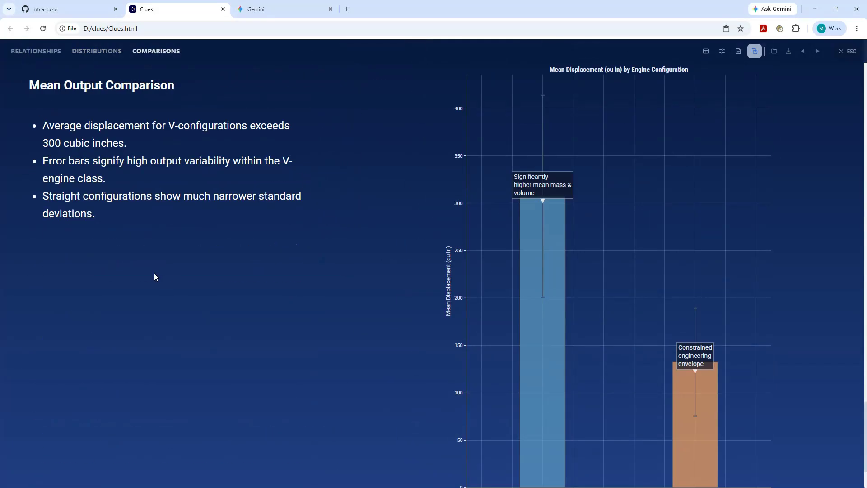
Widen the Displacement box plot and the Power Density Overlay scatter chart toward their notes, and leave the slideshow.
scroll(155, 272, up, 1)
drag(435, 278, 349, 280)
scroll(351, 283, up, 15)
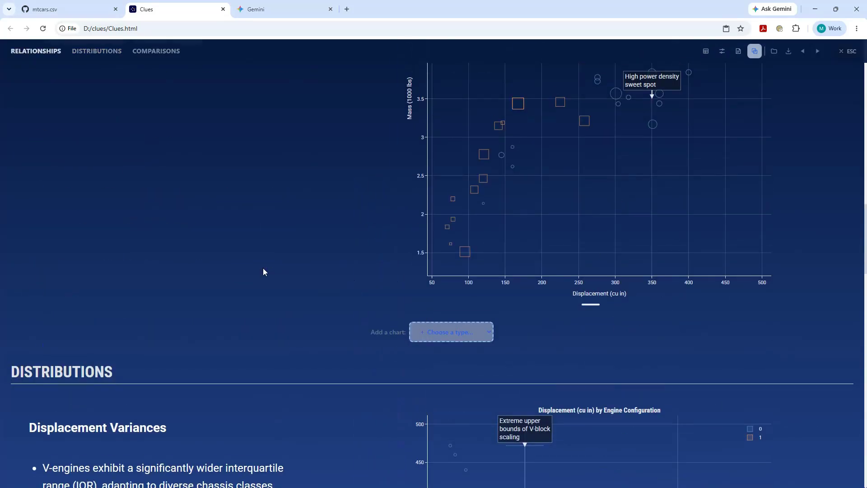
scroll(263, 268, up, 4)
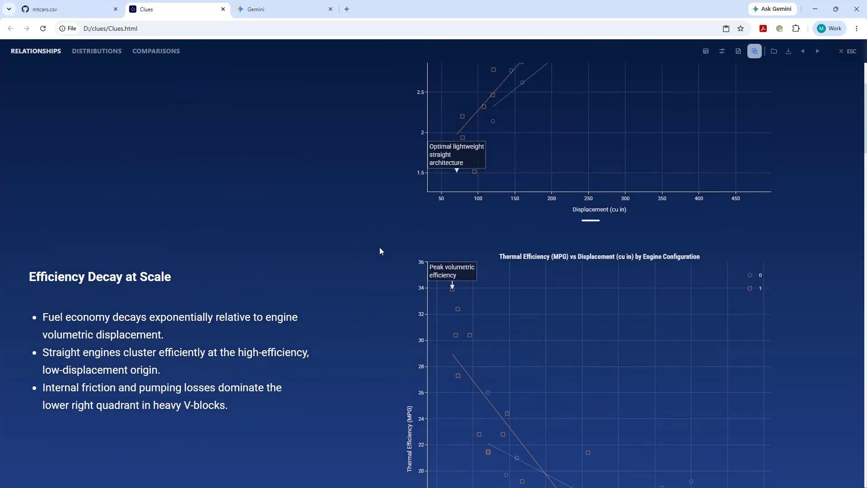
click(851, 53)
click(735, 52)
scroll(262, 222, up, 3)
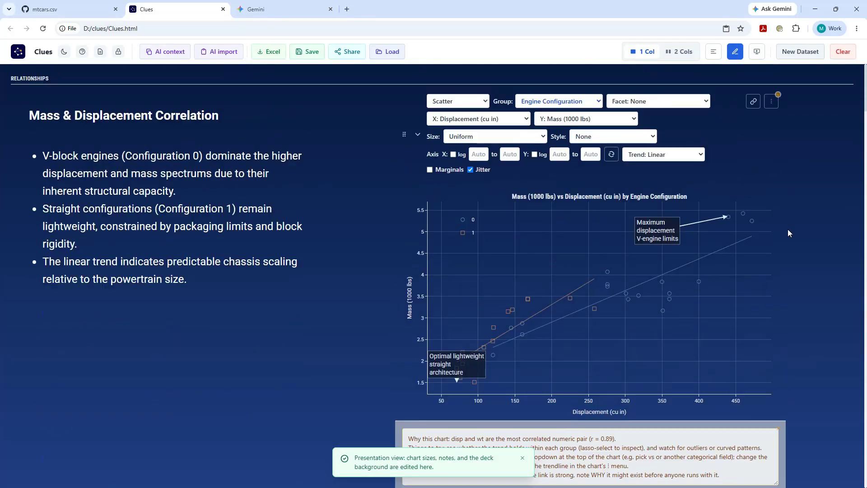
click(771, 102)
click(714, 305)
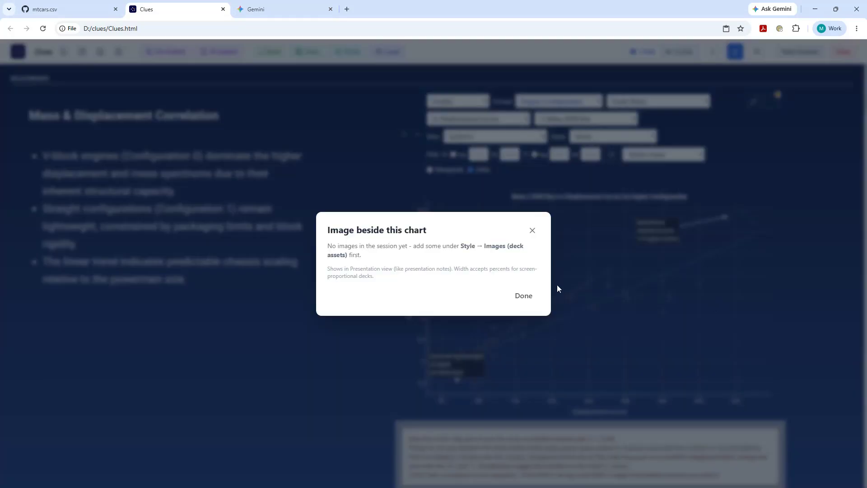
click(526, 296)
click(737, 53)
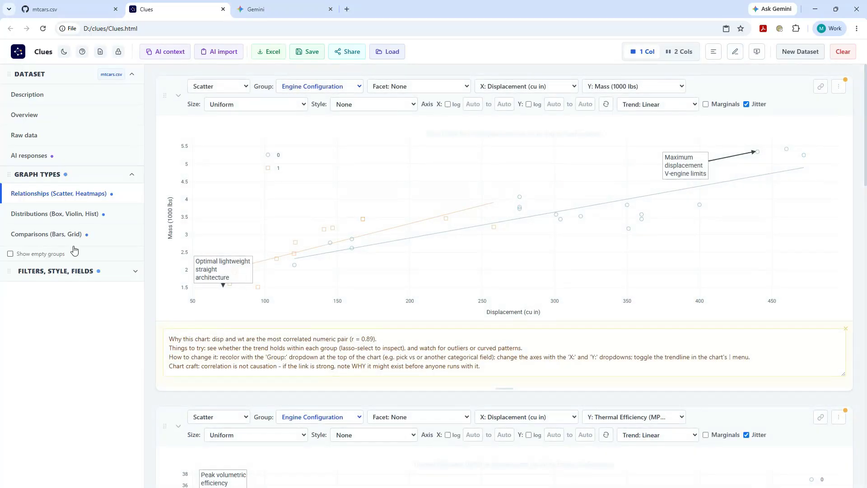
Link the folder with the engine pictures as deck assets in the style settings.
click(58, 272)
click(67, 289)
scroll(58, 362, down, 5)
click(58, 416)
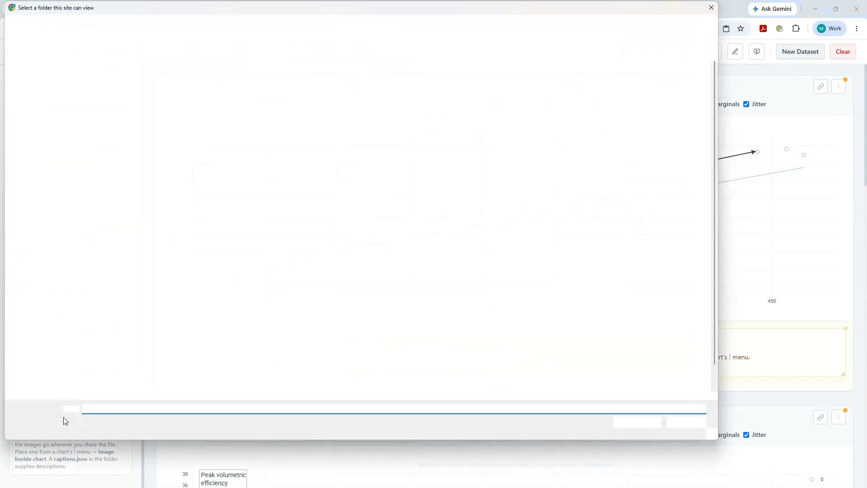
click(67, 76)
click(637, 422)
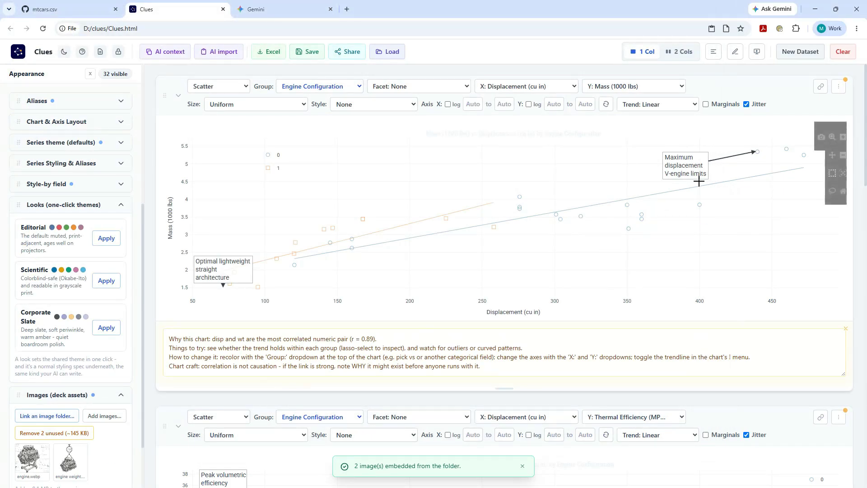
In Presentation view with collapsed chart controls, place the hanging-engine image beside the Mass & Displacement Correlation chart and enlarge it below the note.
click(735, 52)
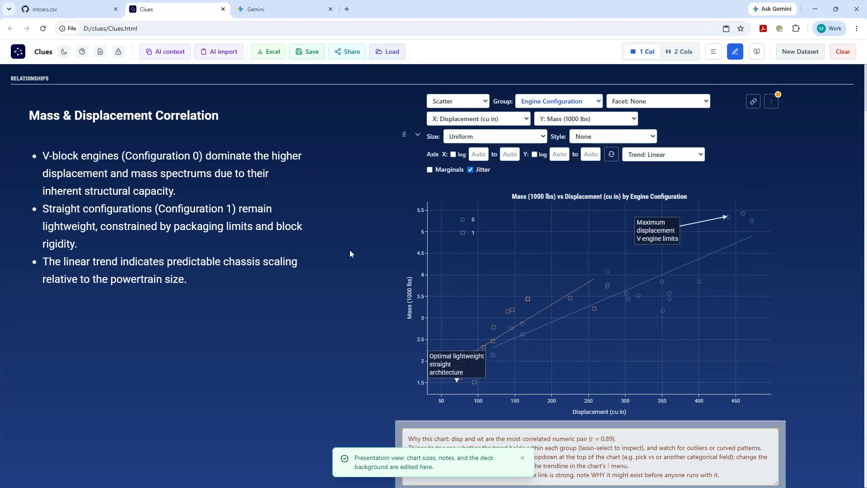
click(713, 52)
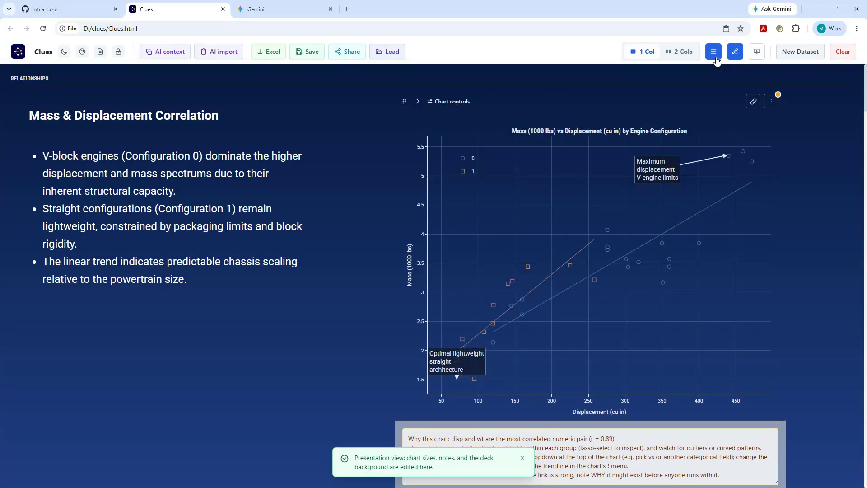
click(771, 101)
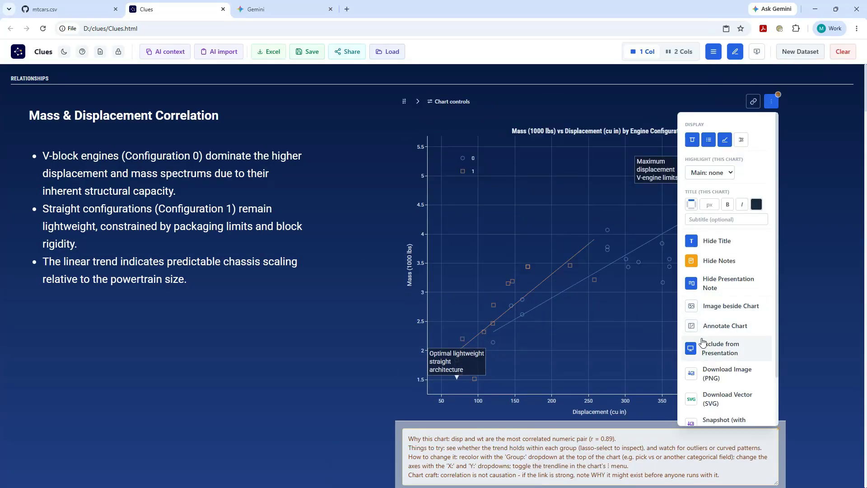
click(714, 307)
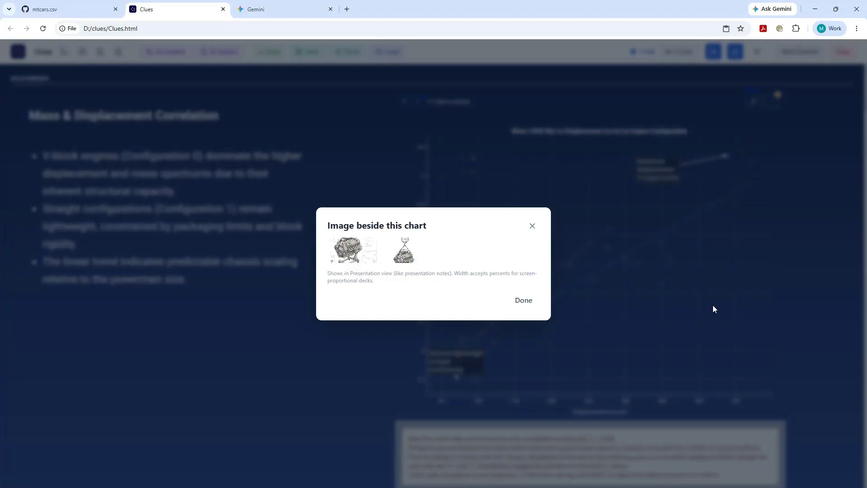
click(402, 260)
click(523, 310)
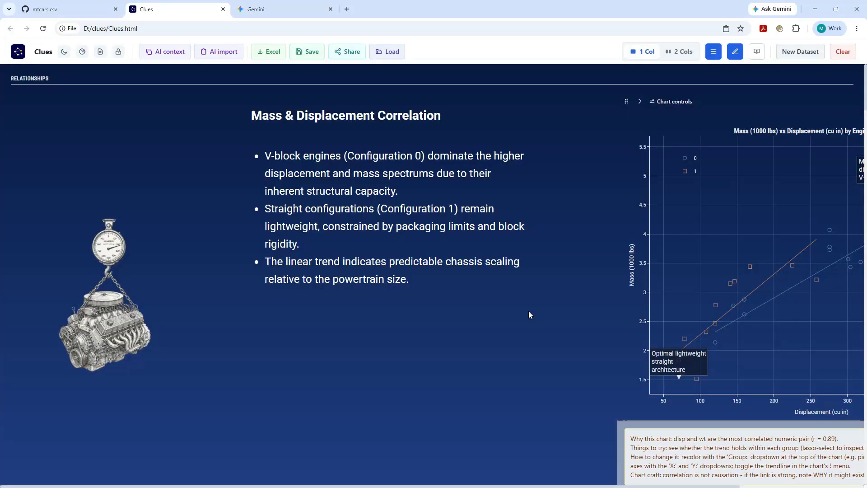
drag(99, 292, 121, 363)
drag(246, 449, 294, 464)
In the slideshow, place the engine-on-stand image left of the Efficiency Decay at Scale chart at 25% width and move it below the note.
click(757, 52)
click(817, 51)
click(722, 51)
click(771, 80)
click(732, 136)
click(354, 258)
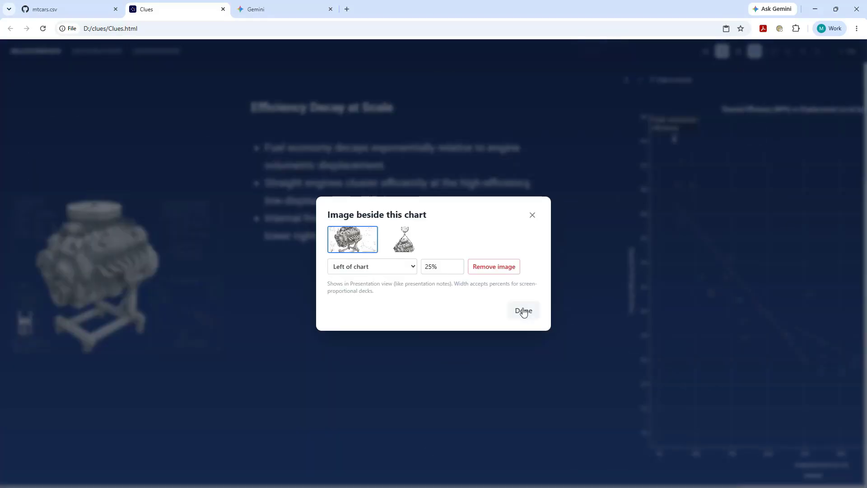
click(524, 310)
drag(106, 283, 127, 353)
Show the chart notes and duplicate the Mass & Displacement Correlation scatter chart together with its note and image.
click(817, 51)
click(817, 51)
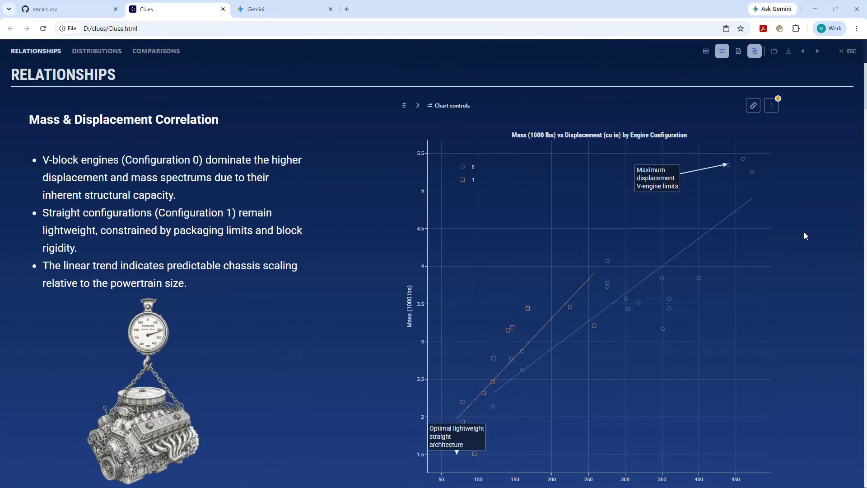
click(818, 51)
scroll(810, 97, up, 10)
click(772, 105)
click(739, 51)
scroll(550, 392, down, 1)
scroll(551, 392, up, 1)
click(772, 108)
scroll(732, 384, down, 1)
click(720, 396)
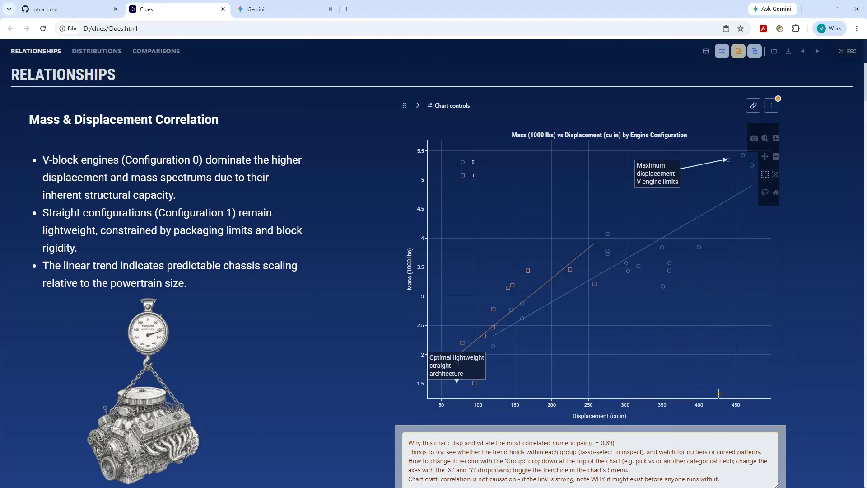
click(817, 56)
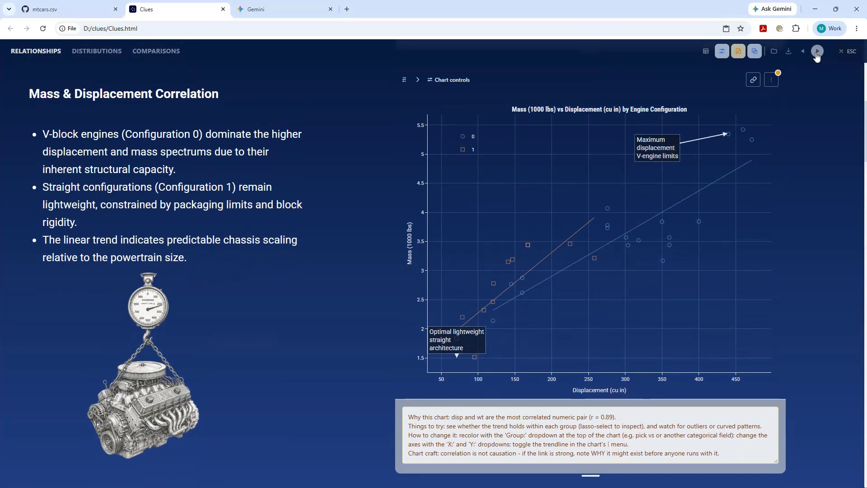
Group the duplicated Mass & Displacement scatter chart by cyl and turn on its marginals as Densities.
click(420, 79)
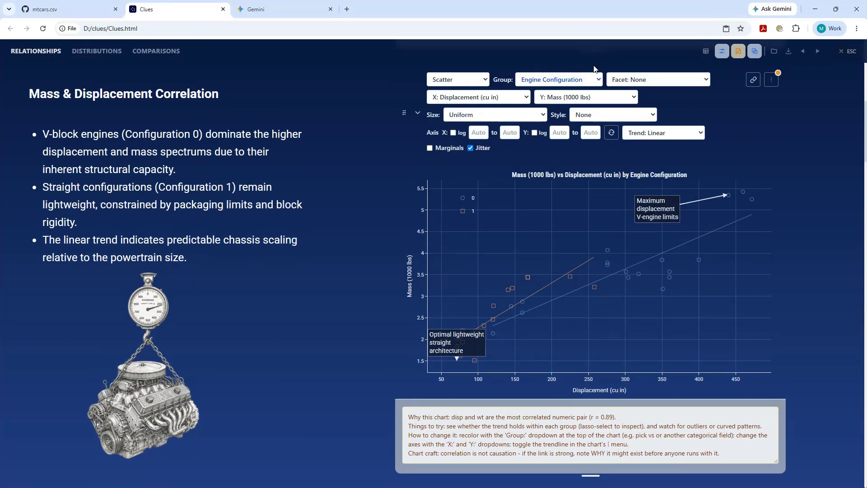
click(599, 82)
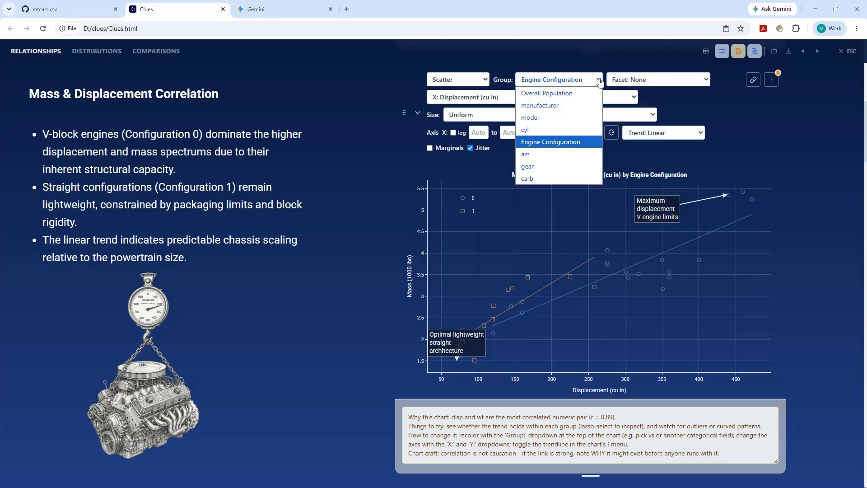
click(531, 130)
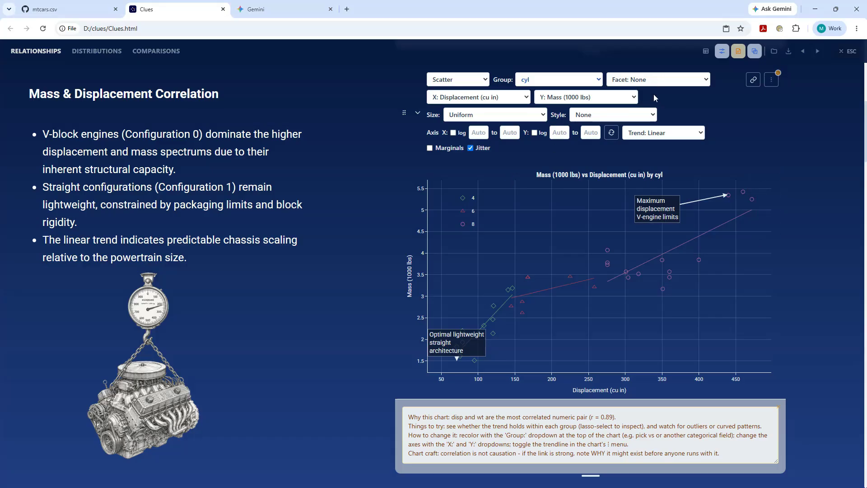
click(446, 150)
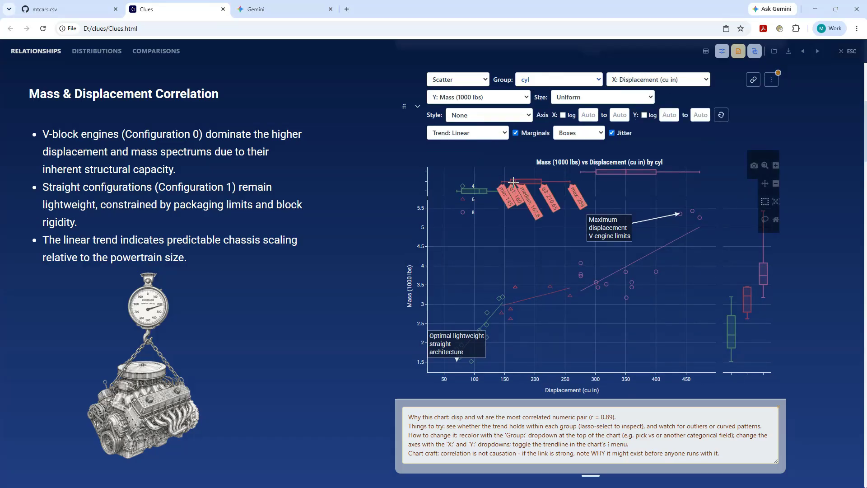
click(578, 133)
click(577, 156)
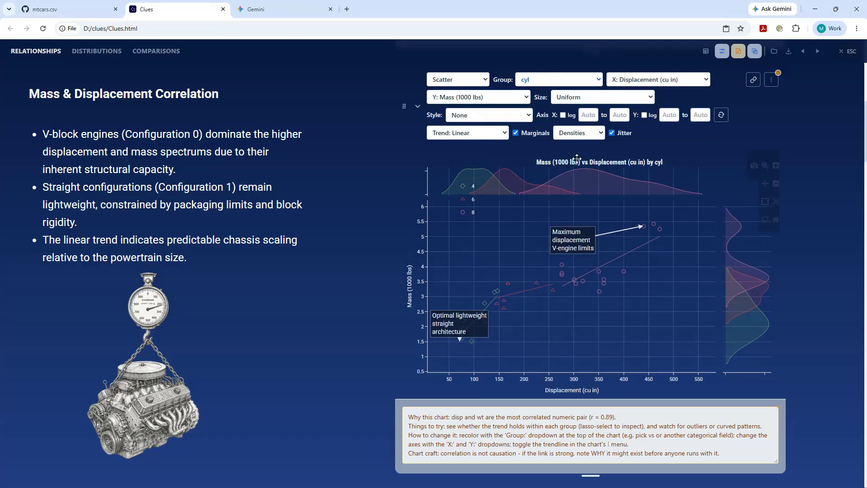
Hide the chart notes and chart controls, and move the "Optimal lightweight straight architecture" annotation clear of the data points.
click(739, 51)
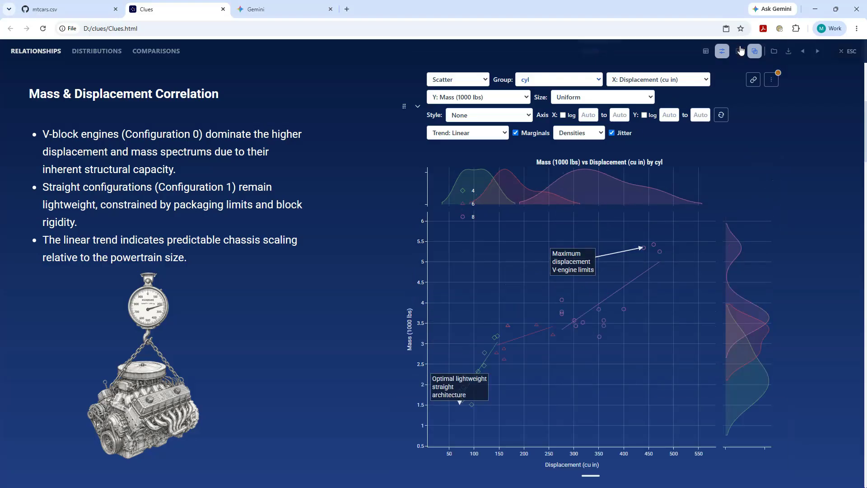
click(722, 53)
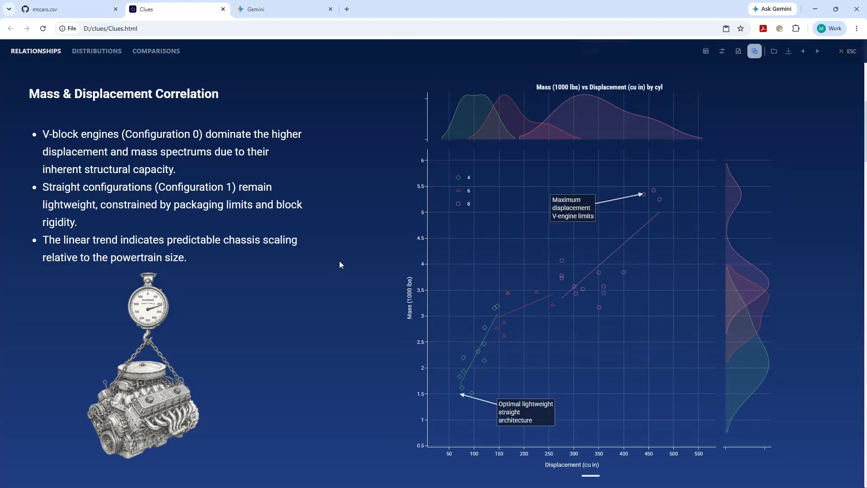
scroll(492, 223, up, 3)
scroll(492, 231, down, 5)
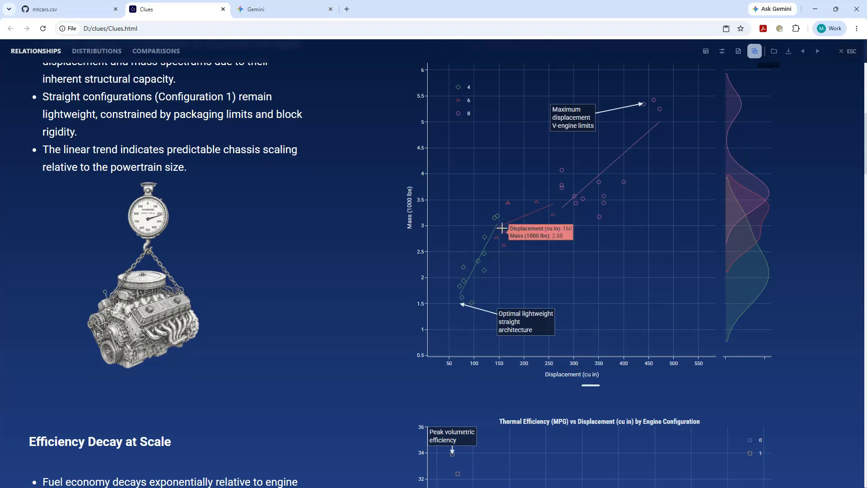
scroll(549, 207, up, 2)
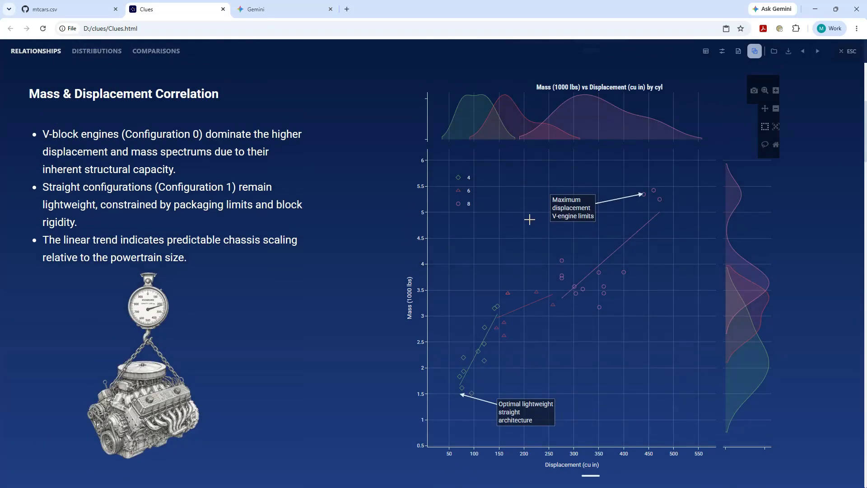
scroll(523, 221, down, 3)
scroll(523, 221, up, 2)
Show the analysis tables, examine the scatter chart statistics by group in Relationship Analysis, and hide the tables again.
click(706, 51)
scroll(449, 217, down, 15)
scroll(367, 288, down, 4)
click(28, 356)
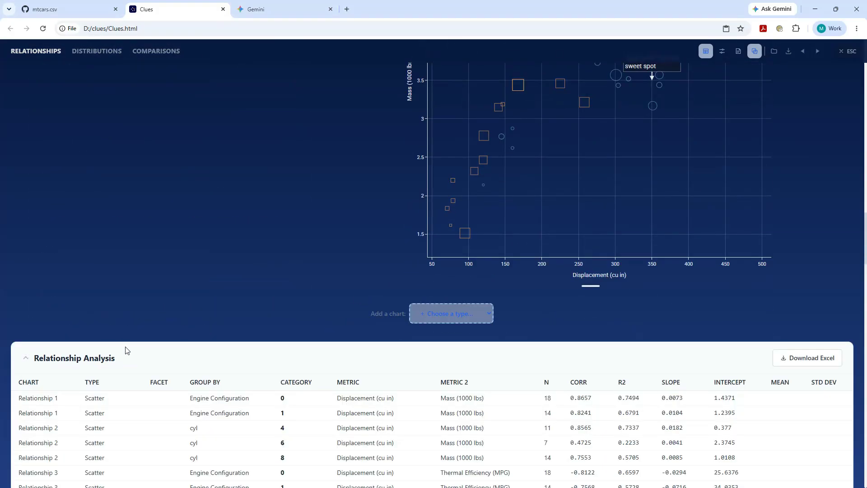
scroll(126, 350, down, 5)
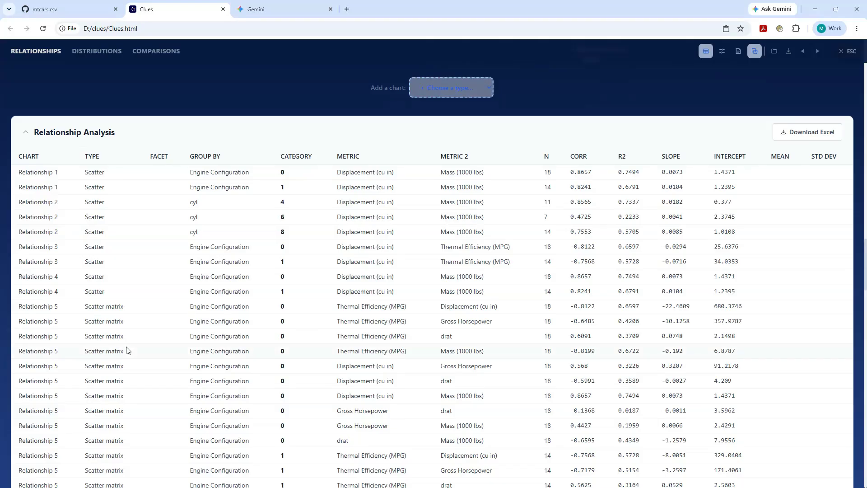
drag(622, 202, 644, 205)
click(32, 133)
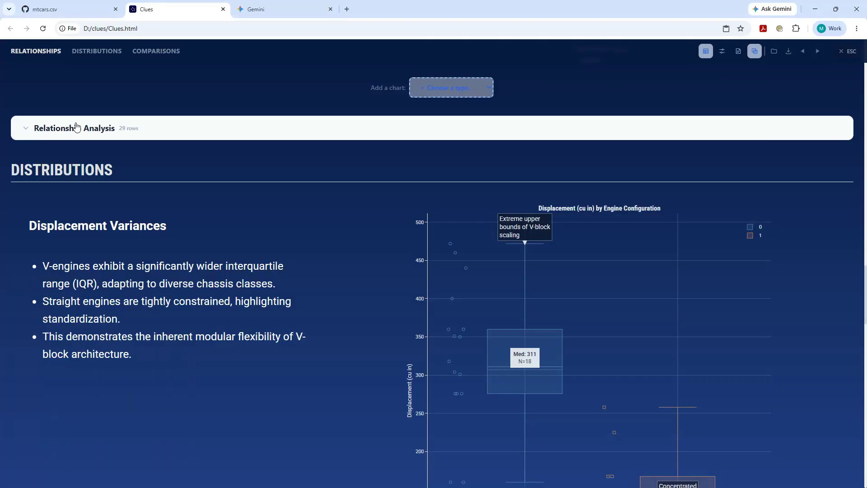
click(703, 53)
Export the mtcars presentation as a PDF file.
scroll(599, 121, up, 15)
scroll(583, 134, up, 11)
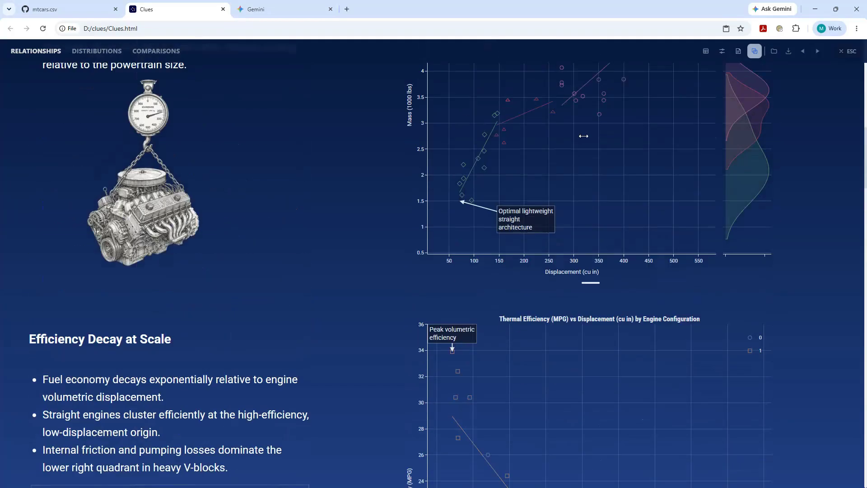
scroll(589, 158, up, 3)
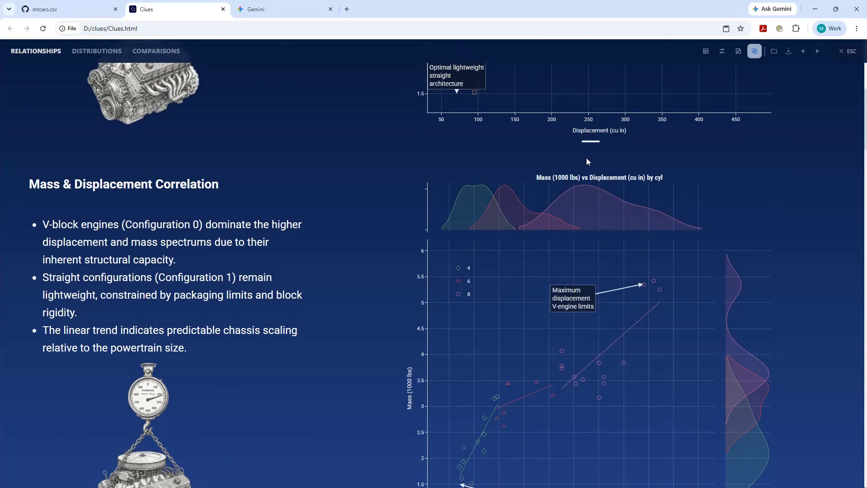
click(792, 56)
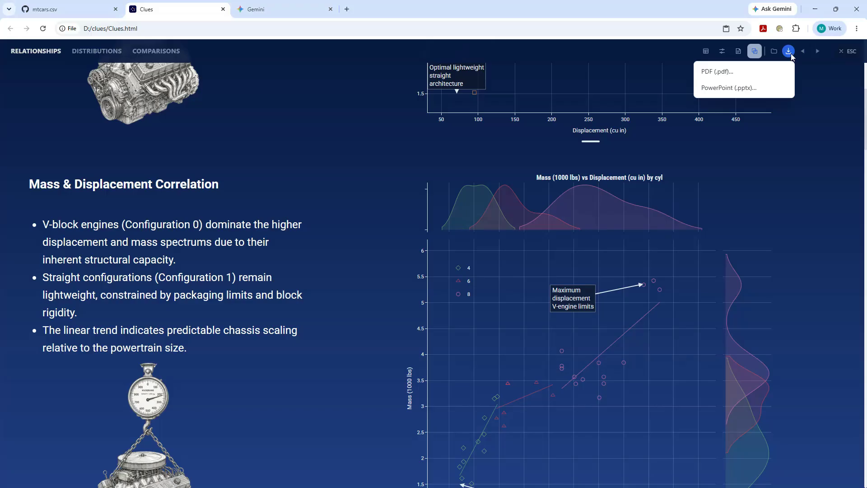
click(736, 74)
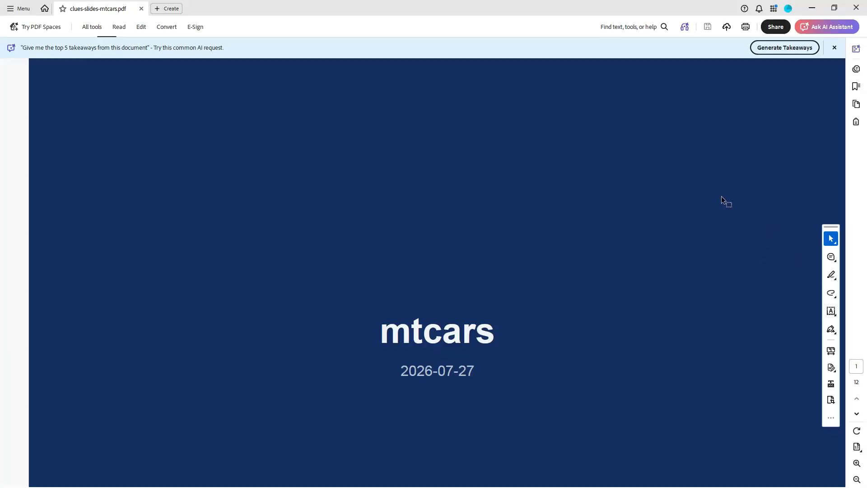
Show the exported PDF's page thumbnails and follow the Contents link to Mass (1000 lbs) vs Displacement (cu in) by cyl.
click(857, 479)
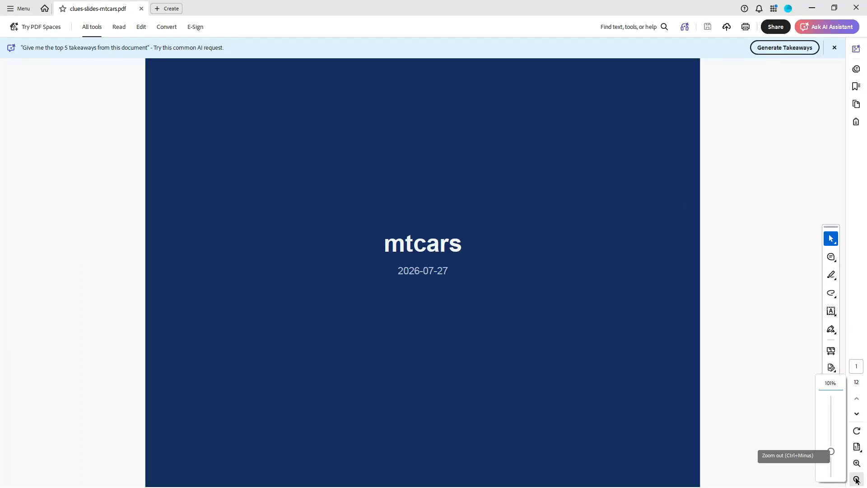
click(857, 479)
click(857, 104)
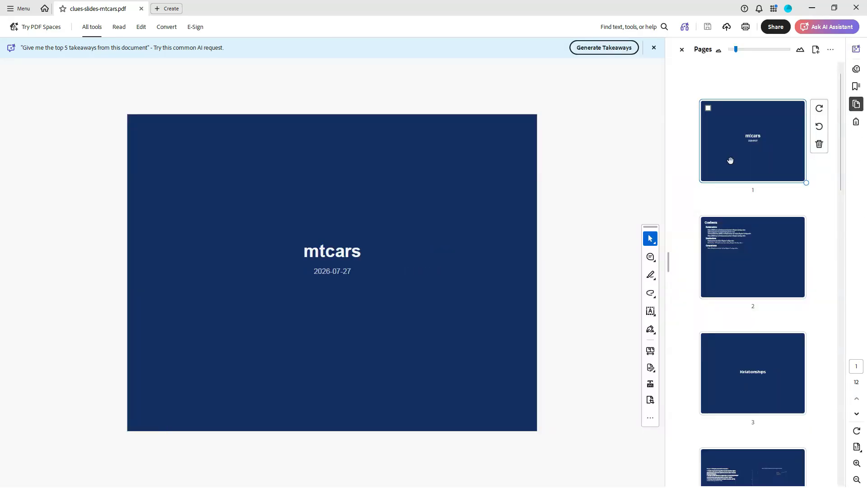
click(755, 263)
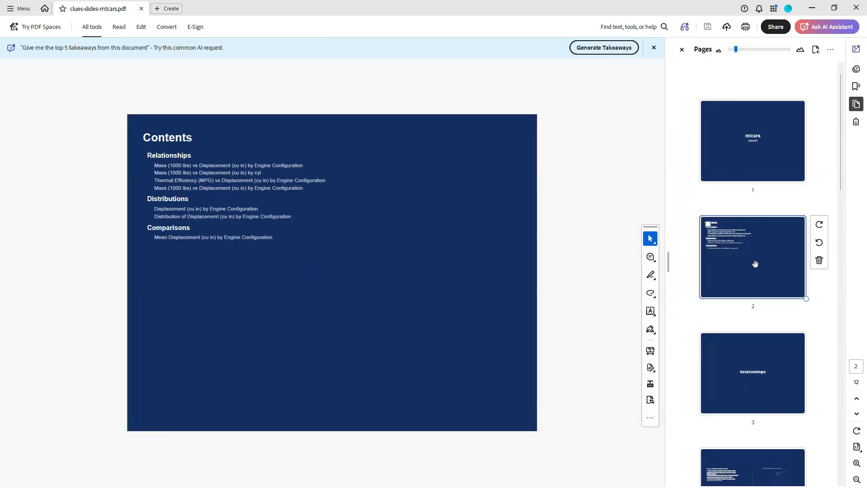
click(201, 175)
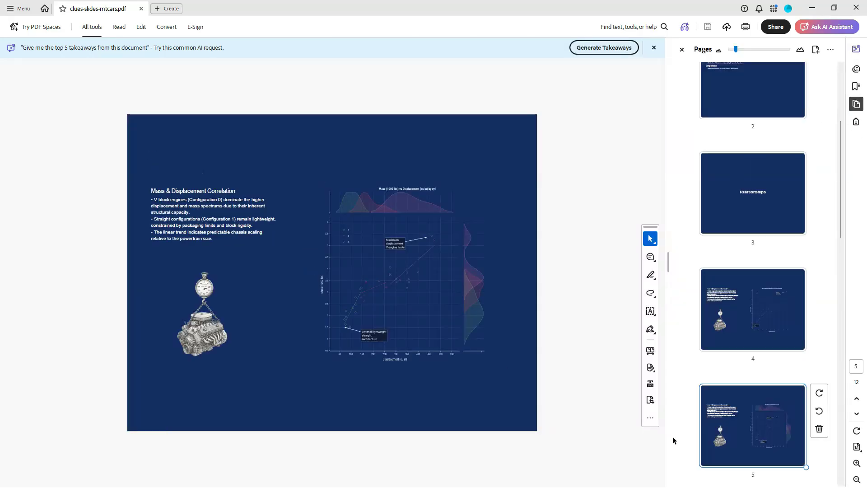
Return to the PDF's Contents page and follow the link to the Mean Displacement (cu in) by Engine Configuration chart.
click(856, 463)
click(857, 462)
scroll(794, 268, up, 4)
click(752, 253)
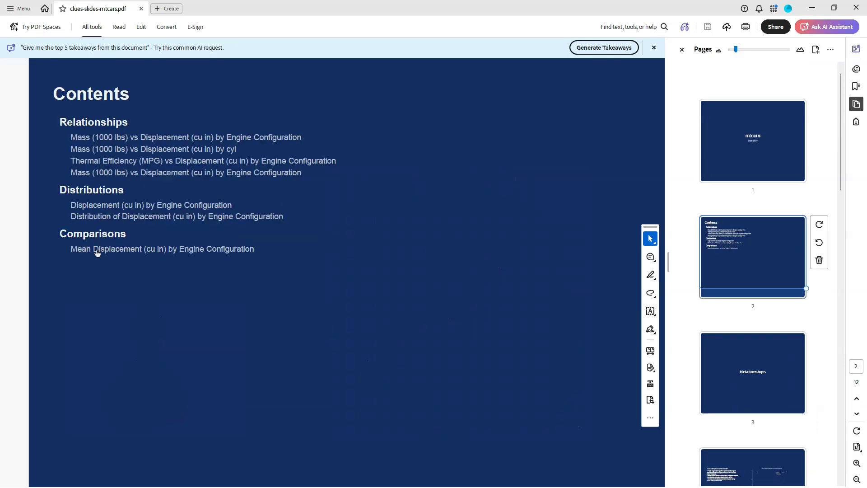
click(97, 252)
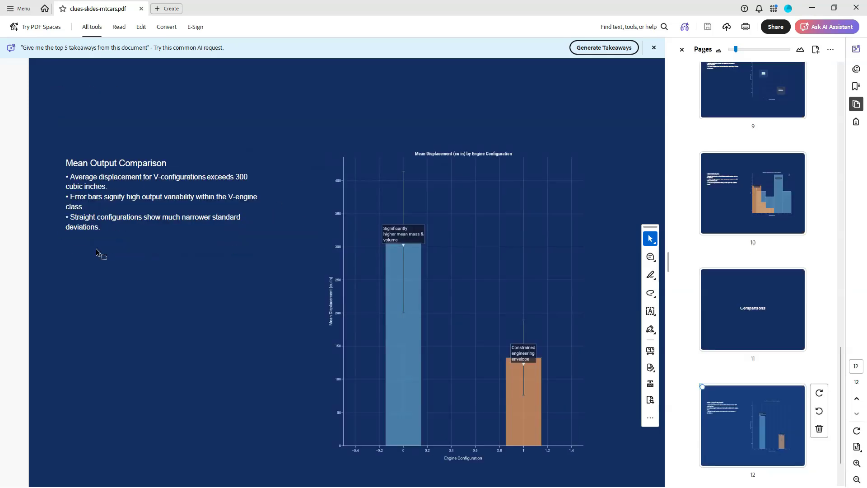
scroll(727, 266, up, 5)
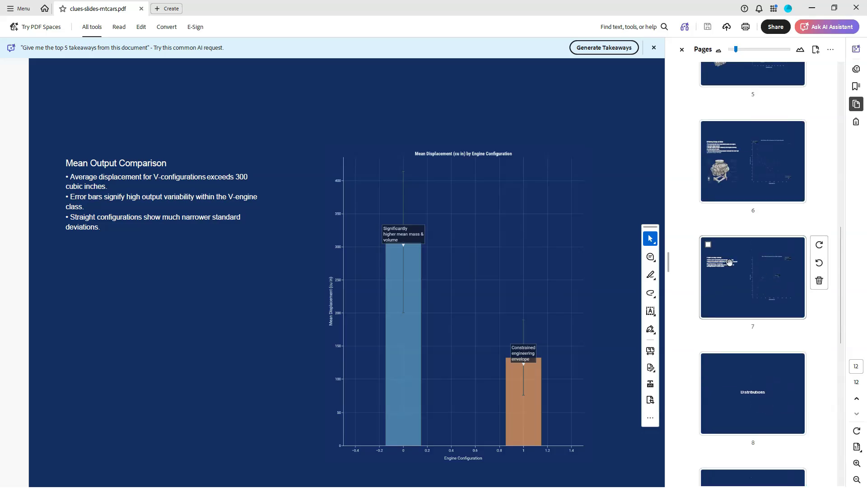
Switch back to Clues, export the presentation as a PowerPoint file, and enable editing of clues-slides-mtcars.pptx in PowerPoint.
click(812, 8)
click(788, 51)
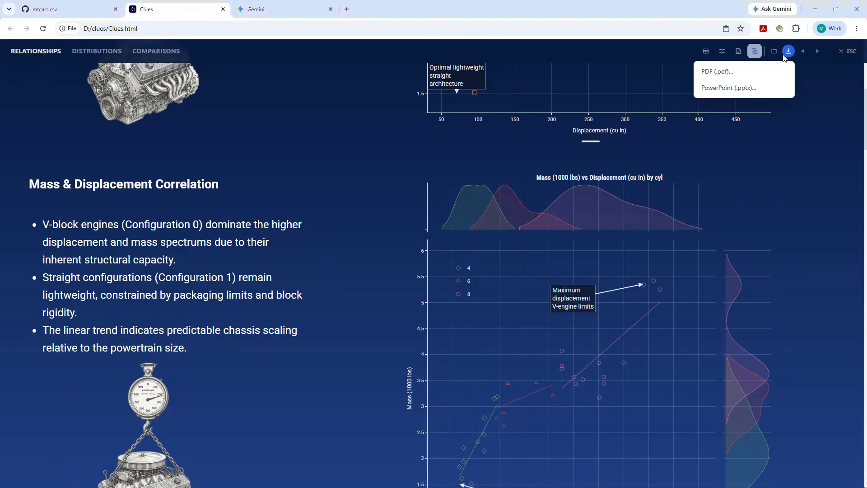
click(730, 88)
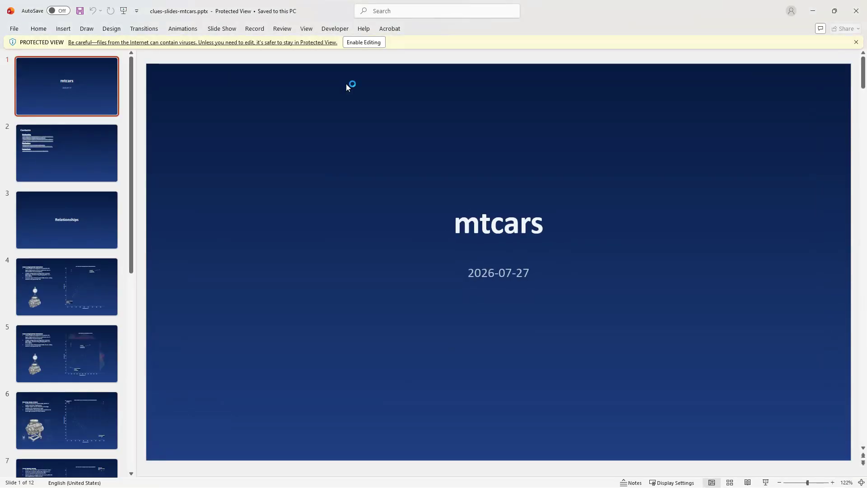
click(367, 40)
Review the exported slides, following the Contents link to the Displacement (cu in) by Engine Configuration chart and viewing the last slide.
click(83, 270)
click(75, 307)
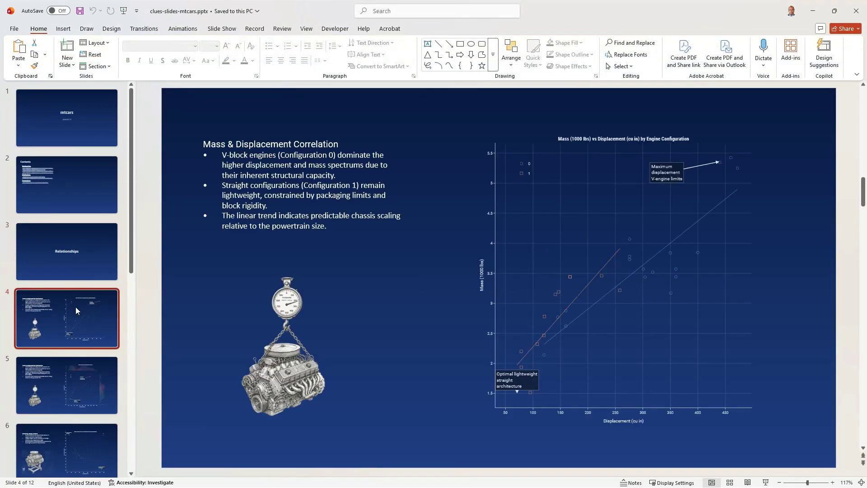
click(74, 204)
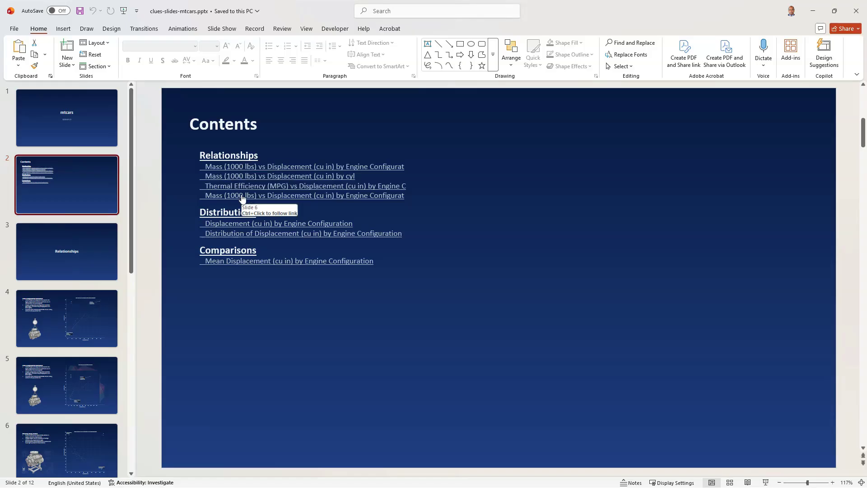
ctrl+click(238, 223)
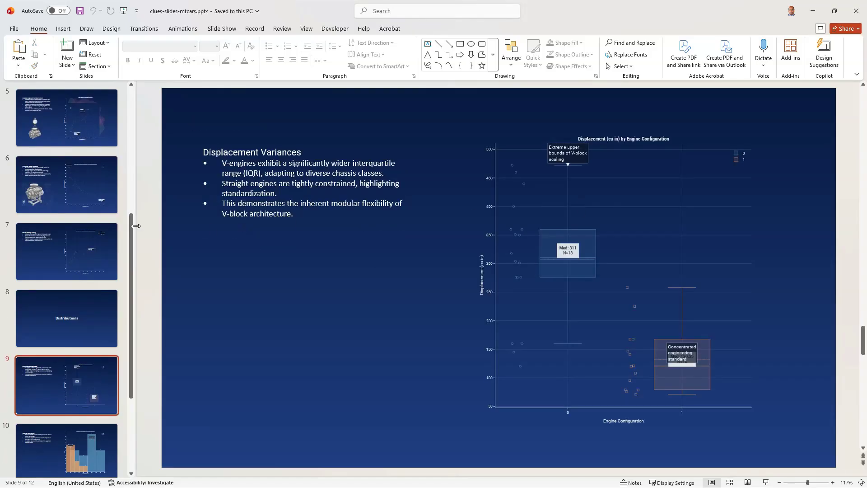
scroll(96, 354, down, 2)
click(80, 385)
scroll(82, 402, down, 1)
click(82, 422)
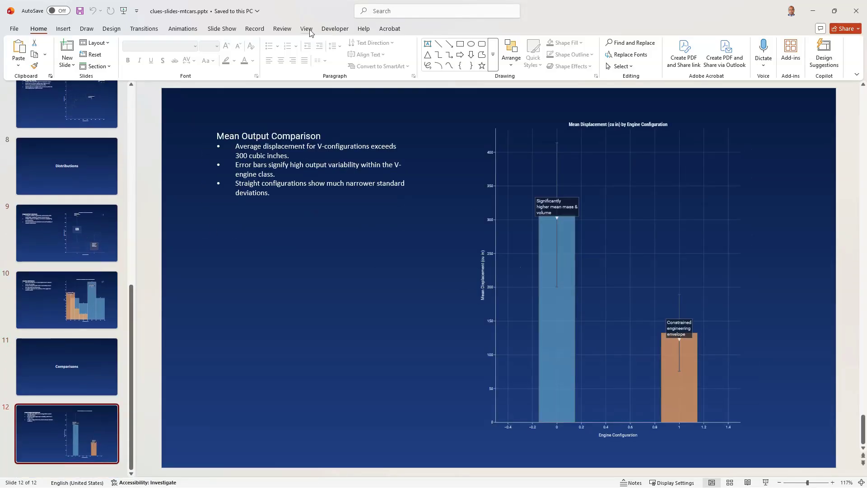
Give the blue slide master layout a solid dark green background and return to the normal slide view.
click(306, 28)
click(129, 51)
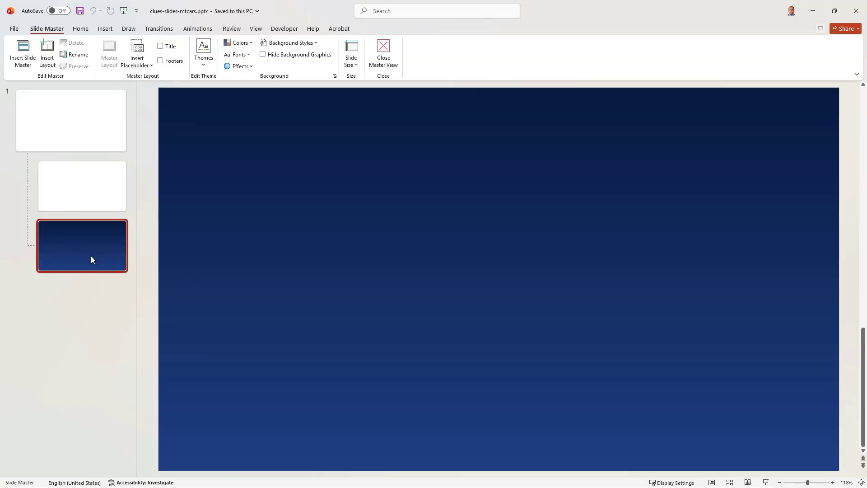
right_click(74, 257)
click(135, 400)
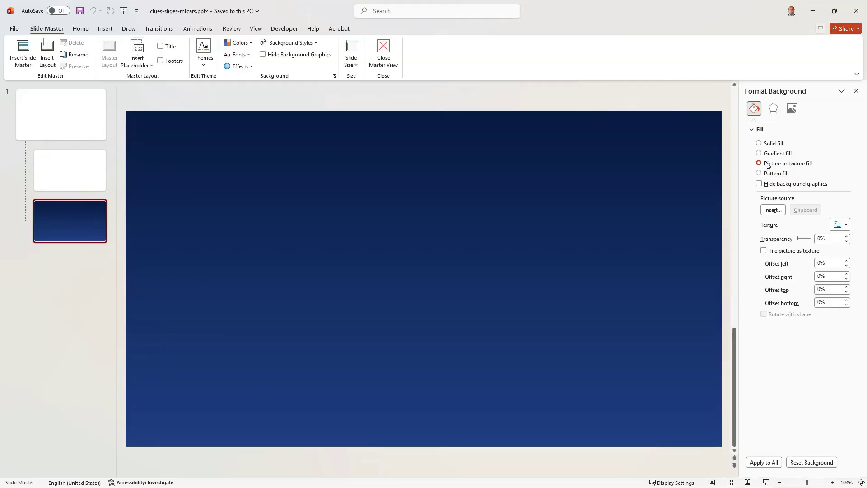
click(773, 143)
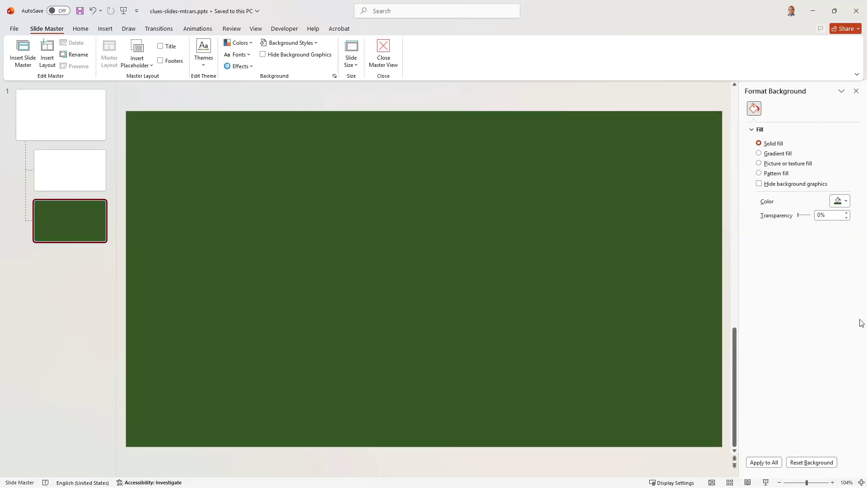
click(256, 29)
click(17, 52)
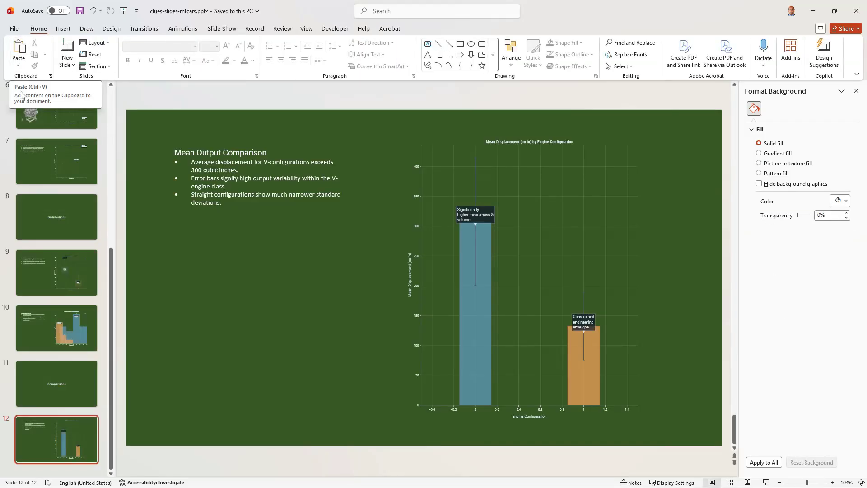
Look through slides 1 to 5 to check the green background.
scroll(52, 233, up, 4)
click(60, 118)
click(61, 168)
click(61, 218)
click(61, 278)
click(61, 330)
Enlarge the engine picture and the Thermal Efficiency scatter chart on slide 6.
click(57, 385)
click(354, 252)
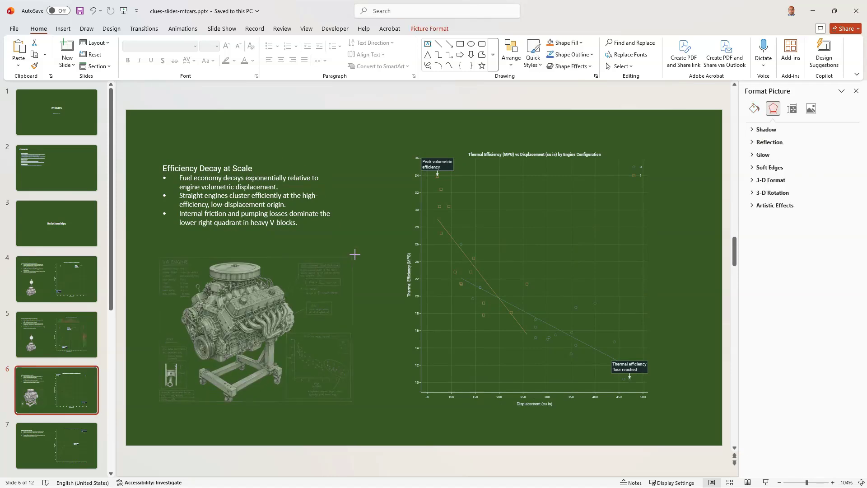
click(383, 202)
click(514, 260)
drag(652, 406, 691, 411)
click(712, 383)
click(689, 366)
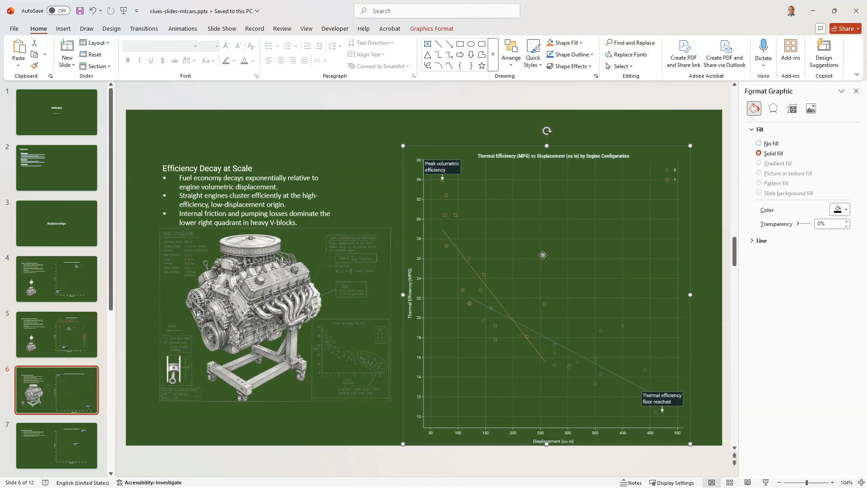
Convert the Thermal Efficiency chart graphic on slide 6 to shapes and select its "Peak volumetric efficiency" label text.
right_click(544, 256)
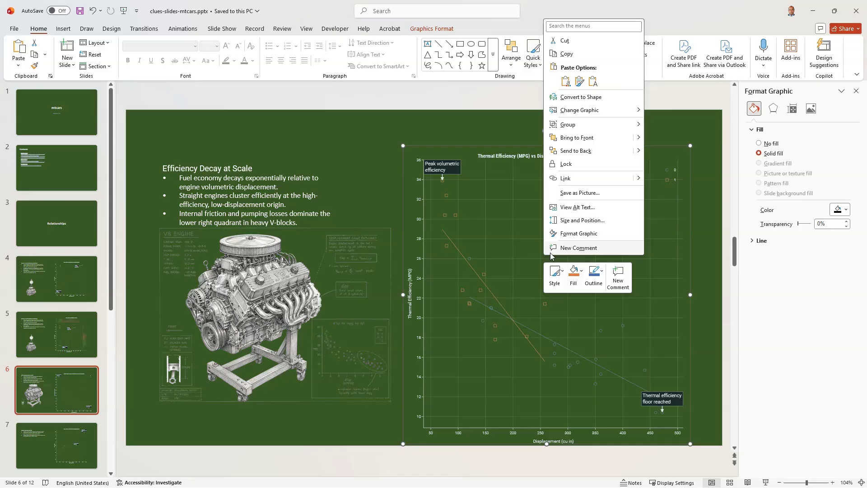
click(582, 101)
click(456, 274)
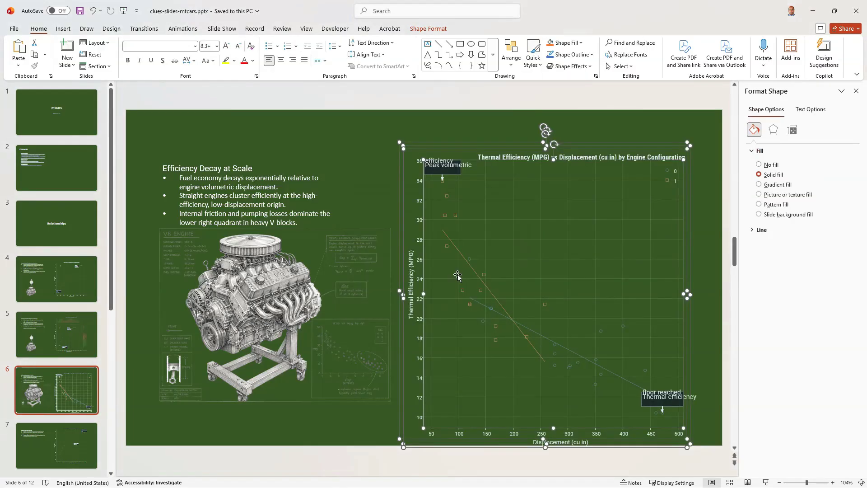
click(356, 137)
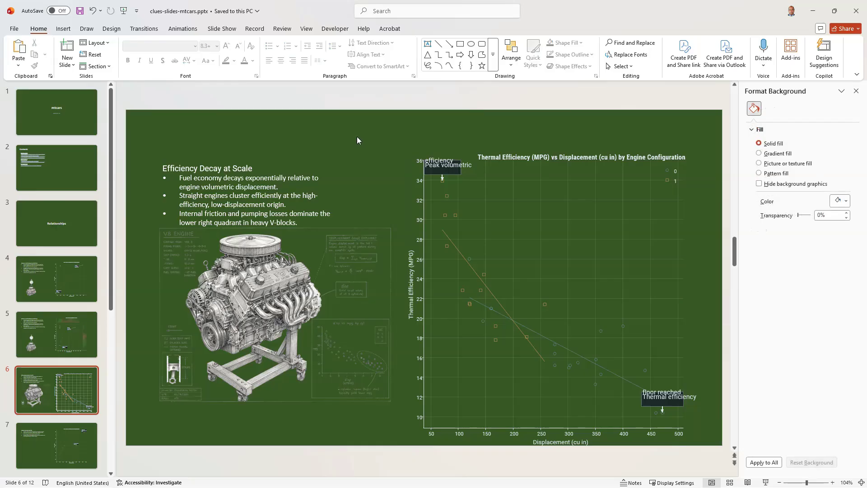
right_click(438, 161)
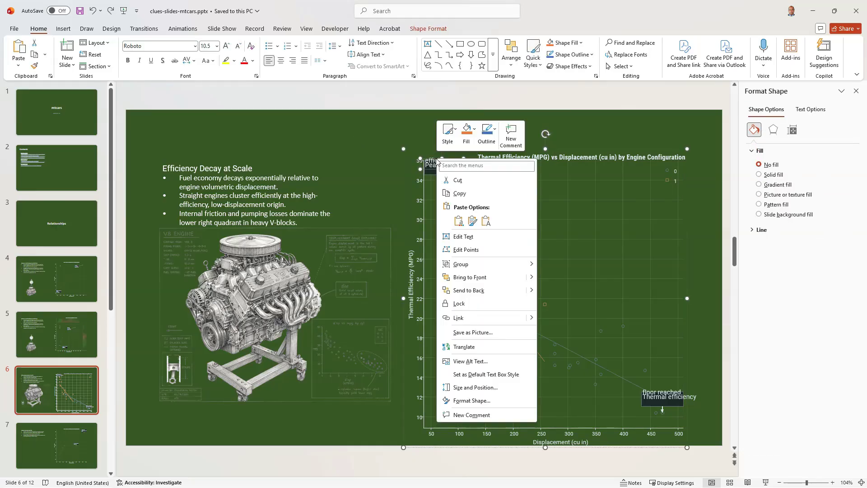
Switch to Clues and create an interactive share file without a password that opens in Presentation mode, saved as mtcars_Portable_Dashboard.html.
key(alt+Tab)
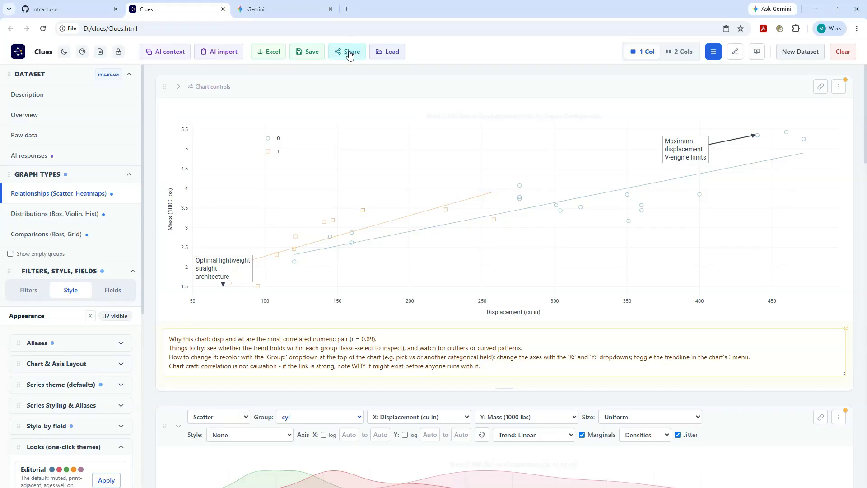
click(349, 52)
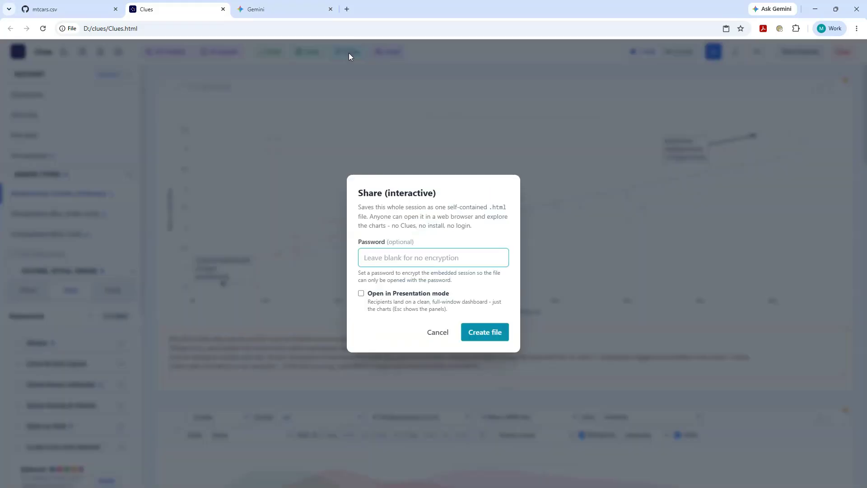
click(377, 296)
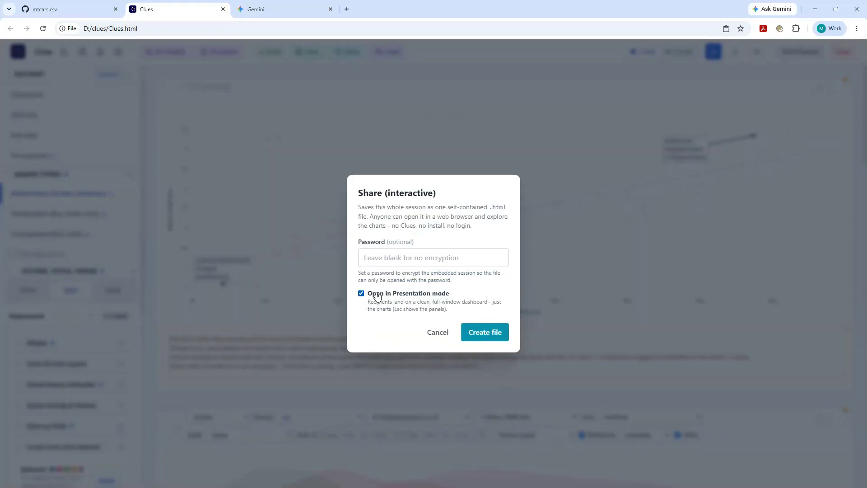
click(477, 330)
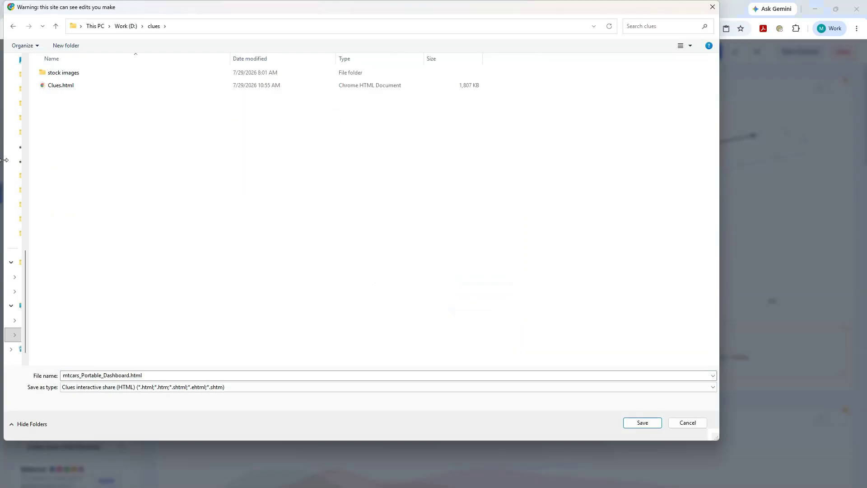
click(641, 422)
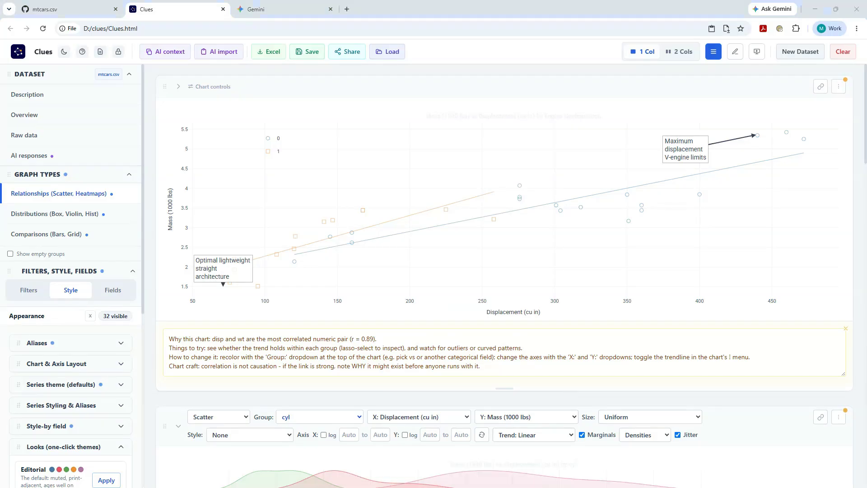
Open mtcars_Portable_Dashboard.html from the clues folder in Firefox.
drag(440, 487, 440, 1)
double_click(104, 143)
right_click(104, 144)
mouse_move(225, 183)
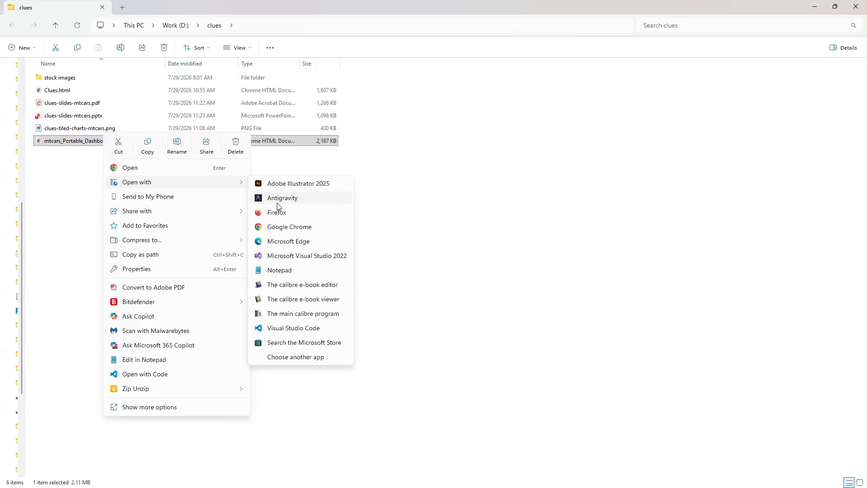
click(285, 216)
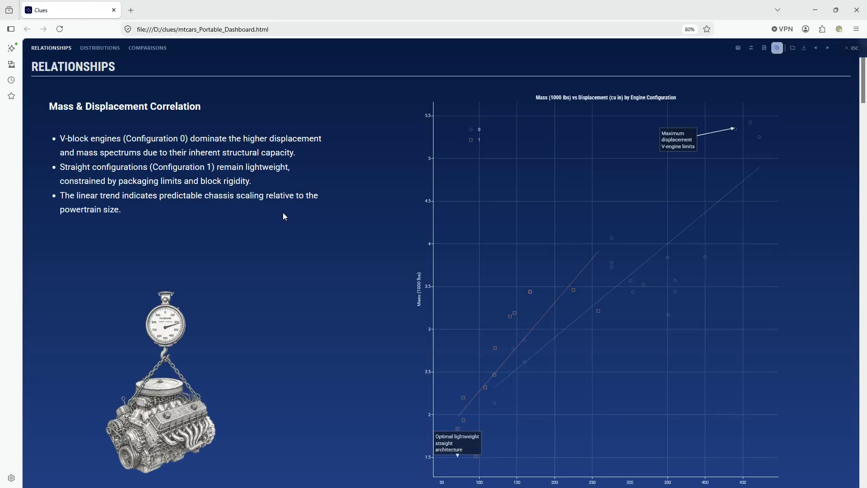
Advance through the shared dashboard's presentation, exit to the full workspace, and view the dataset Overview.
click(827, 49)
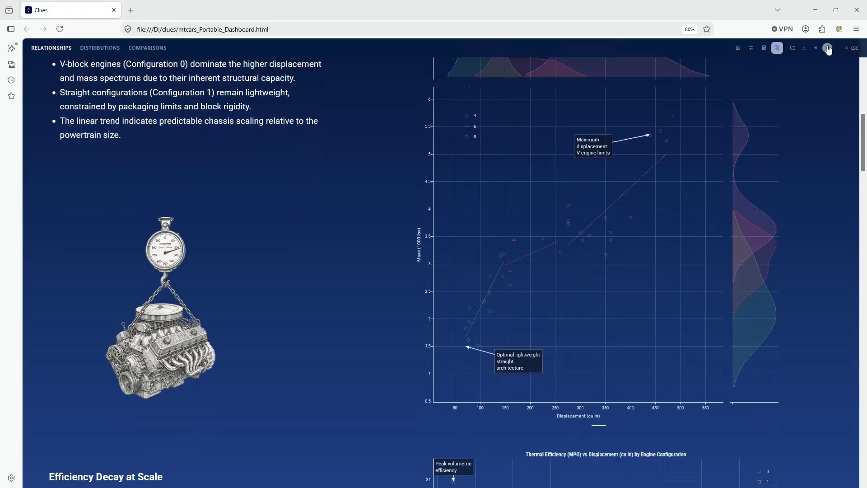
click(827, 49)
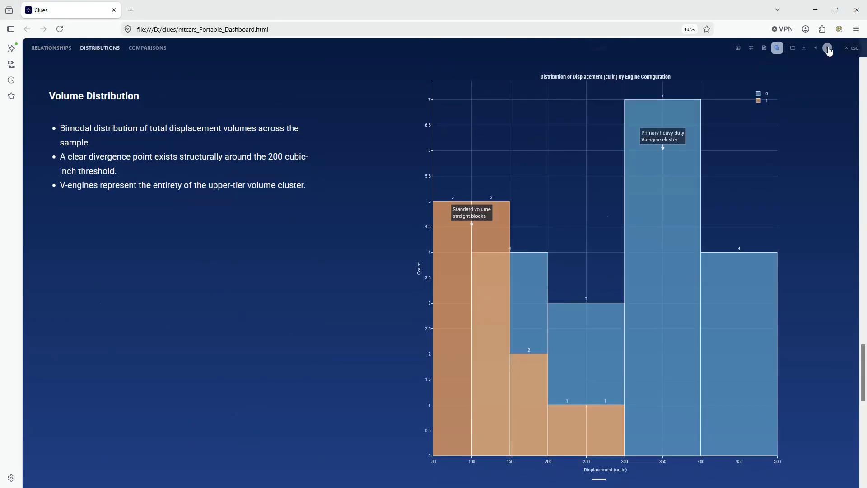
click(846, 49)
key(F5)
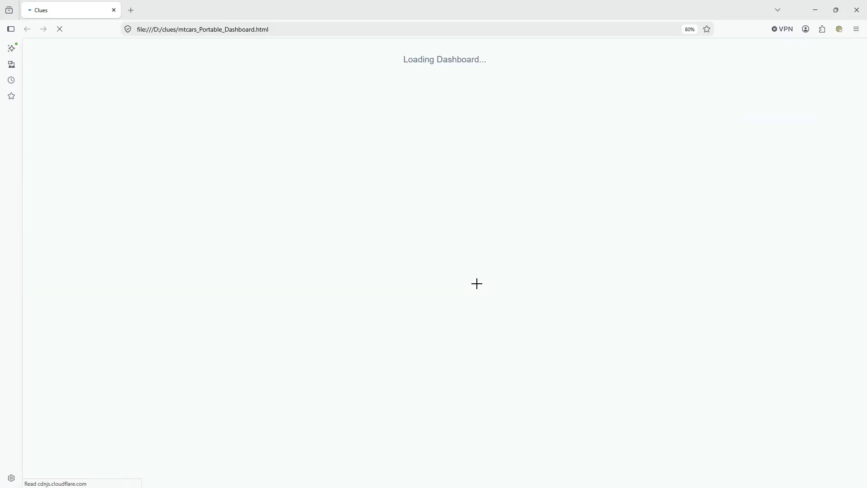
click(480, 323)
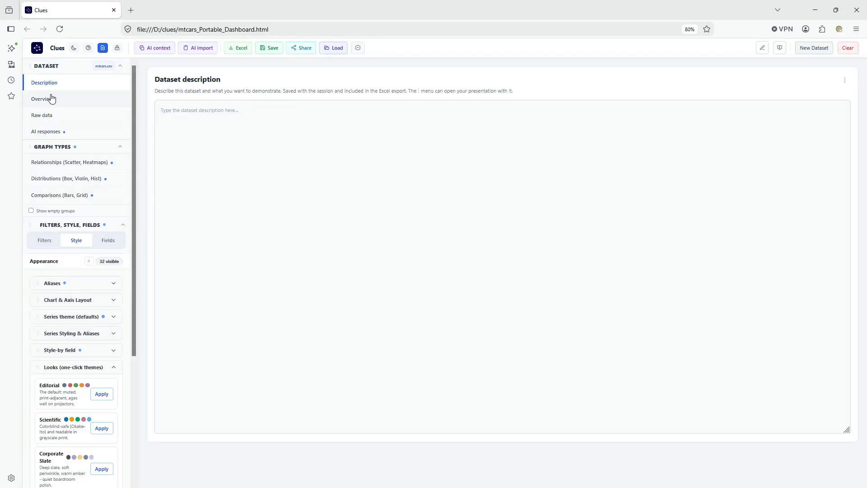
click(42, 99)
Save the session workspace as mtcars and compare the sizes of mtcars.clue and mtcars_Portable_Dashboard.html in the clues folder.
click(269, 48)
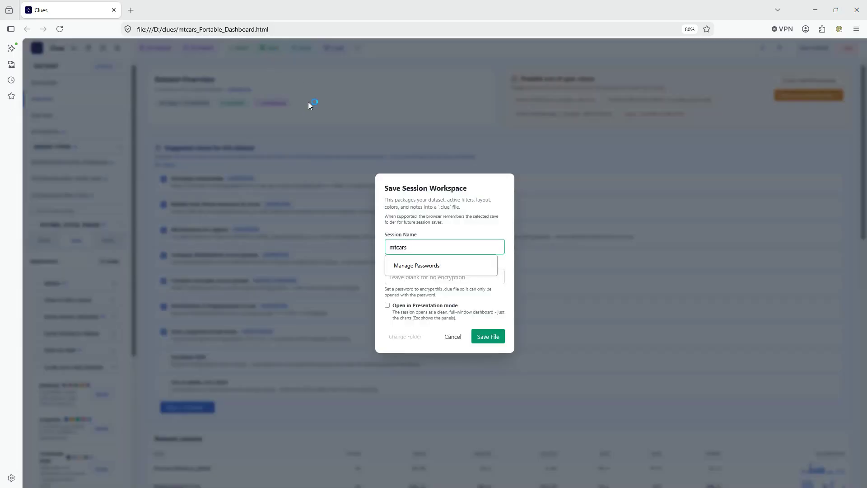
click(818, 10)
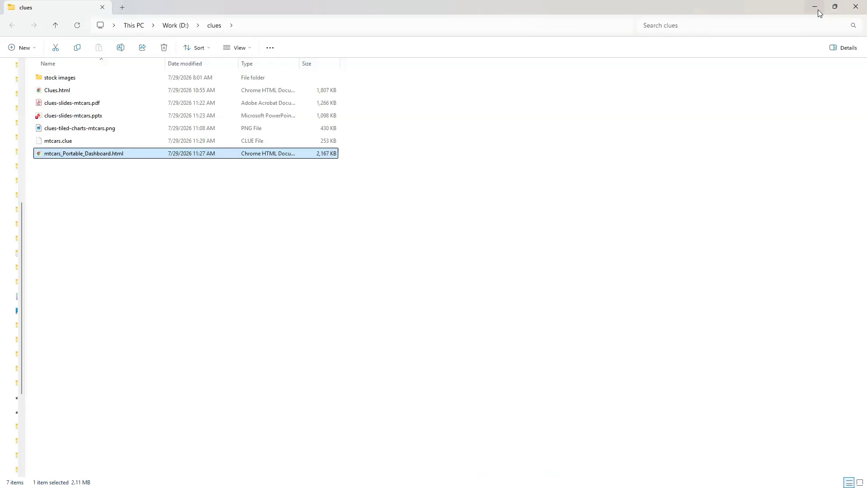
drag(239, 64, 295, 64)
click(355, 143)
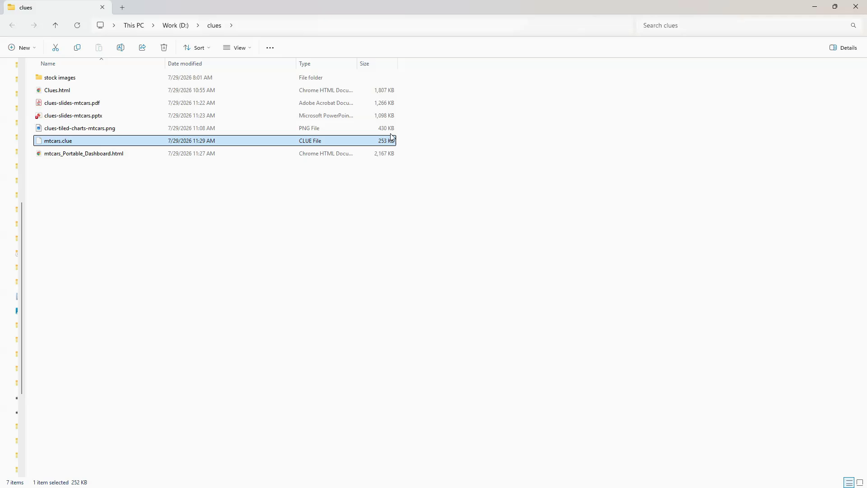
click(388, 154)
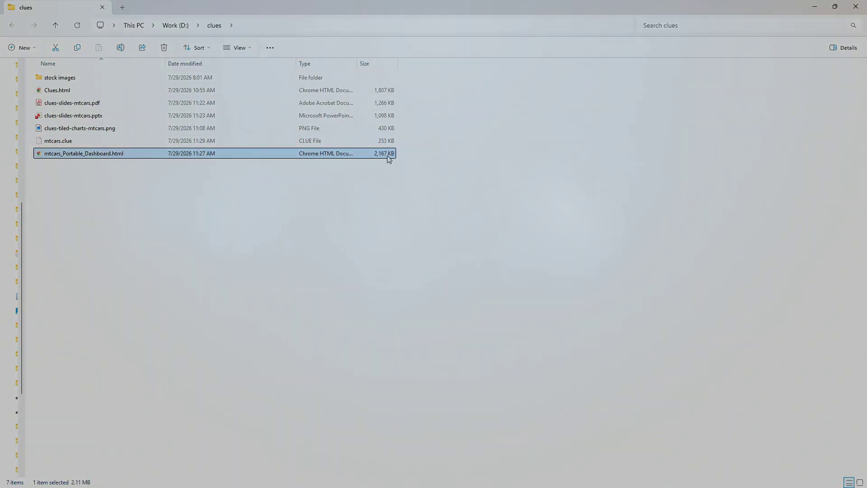